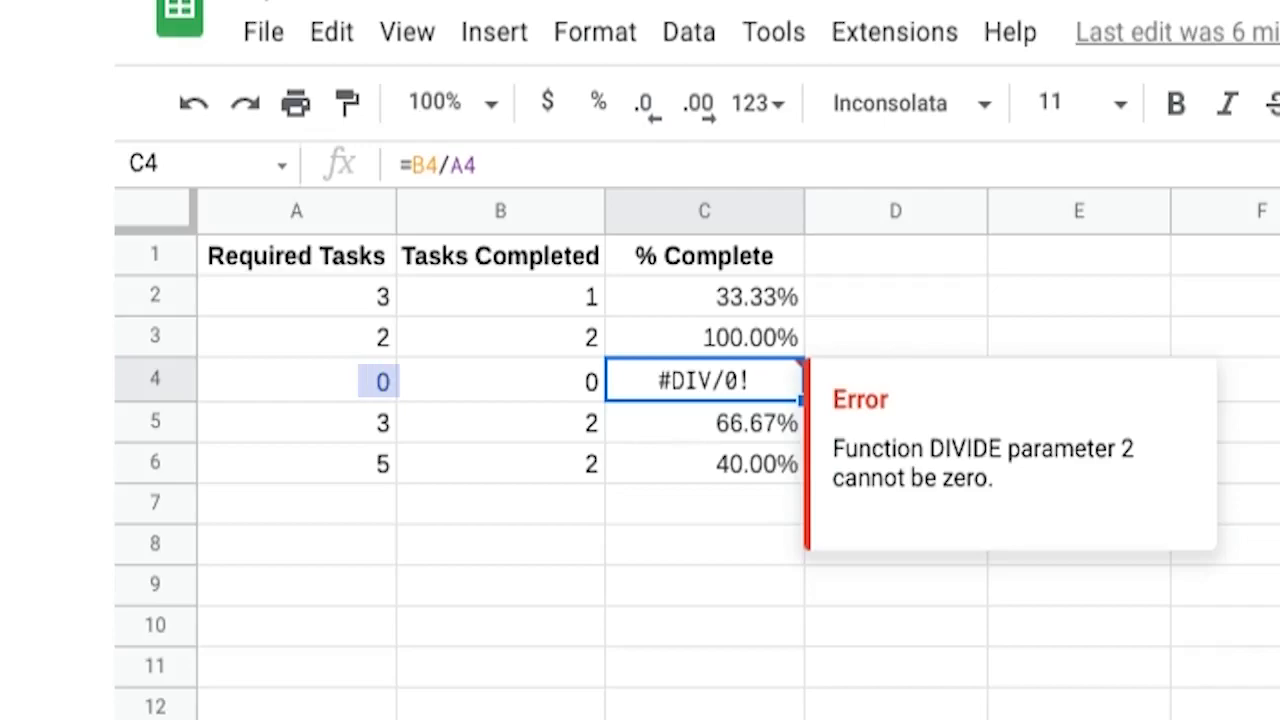
- Replace C4's formula with =IFERROR(B4/A4, "Not applicable") to handle division by zero
{"action": "type", "text": "="}
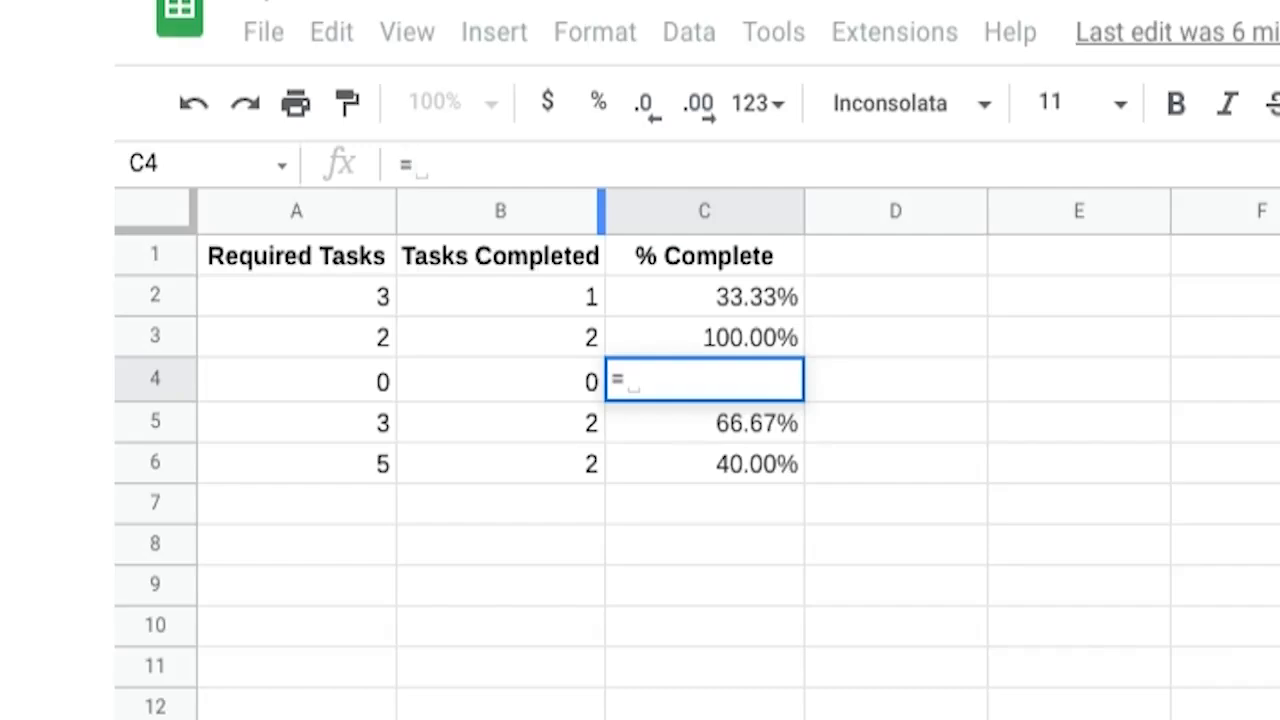
{"action": "type", "text": "IFERR"}
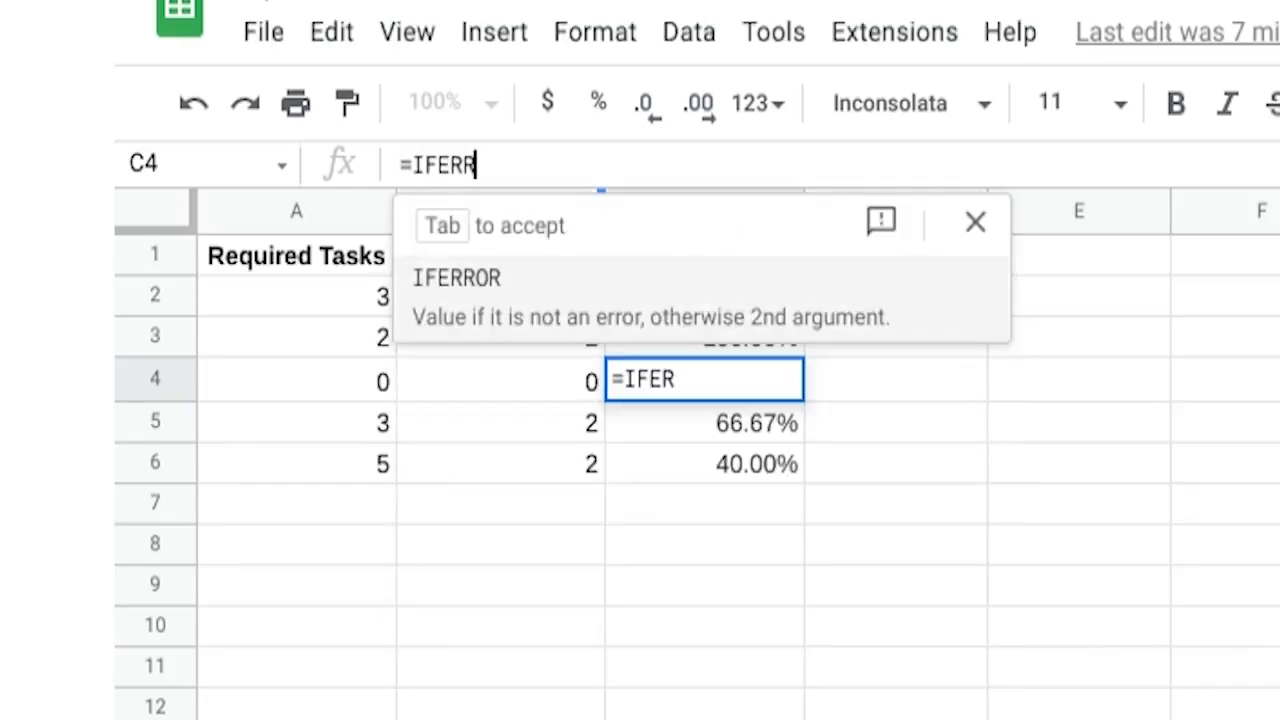
{"action": "type", "text": "OR"}
{"action": "type", "text": "("}
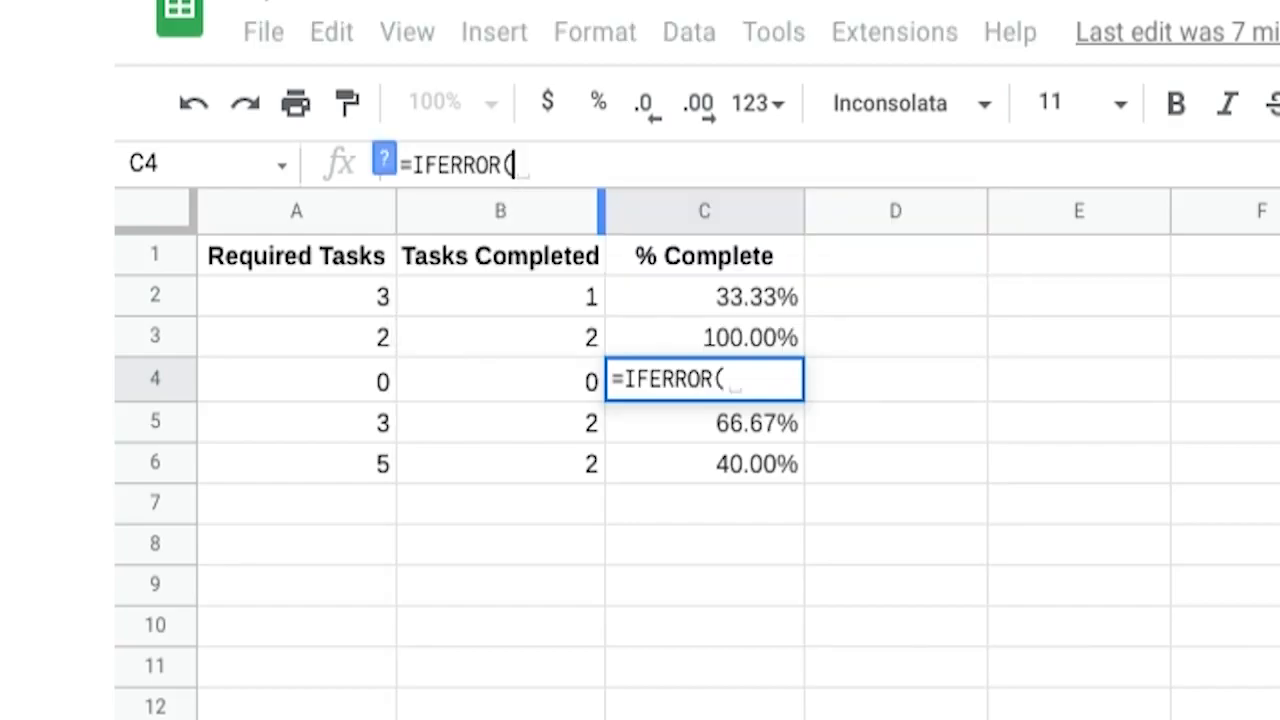
{"action": "type", "text": "B4"}
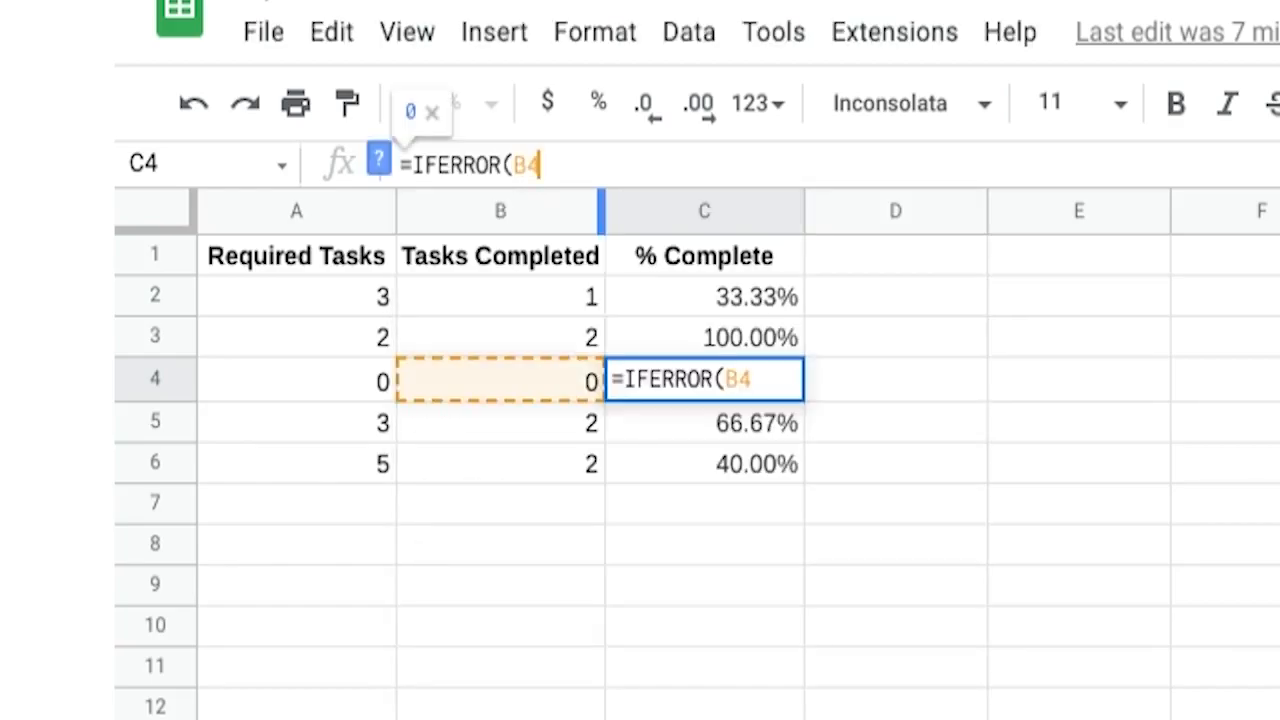
{"action": "type", "text": "/A4"}
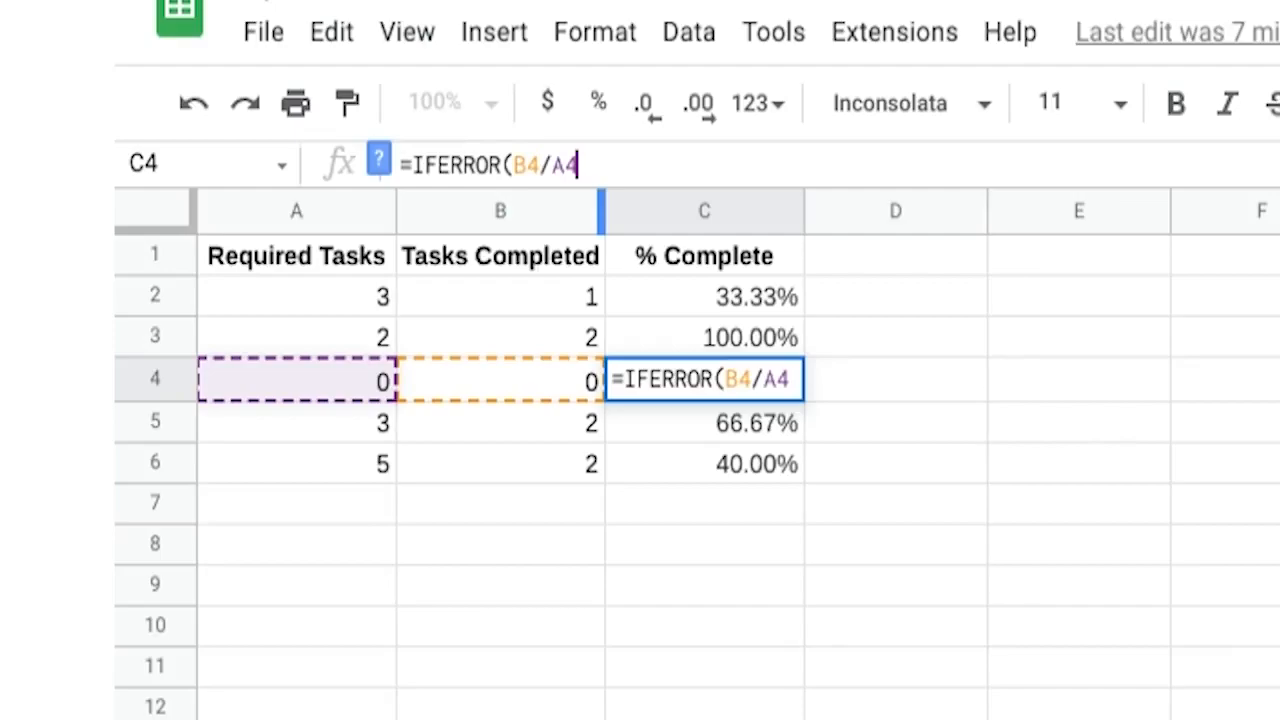
{"action": "type", "text": ", \"N"}
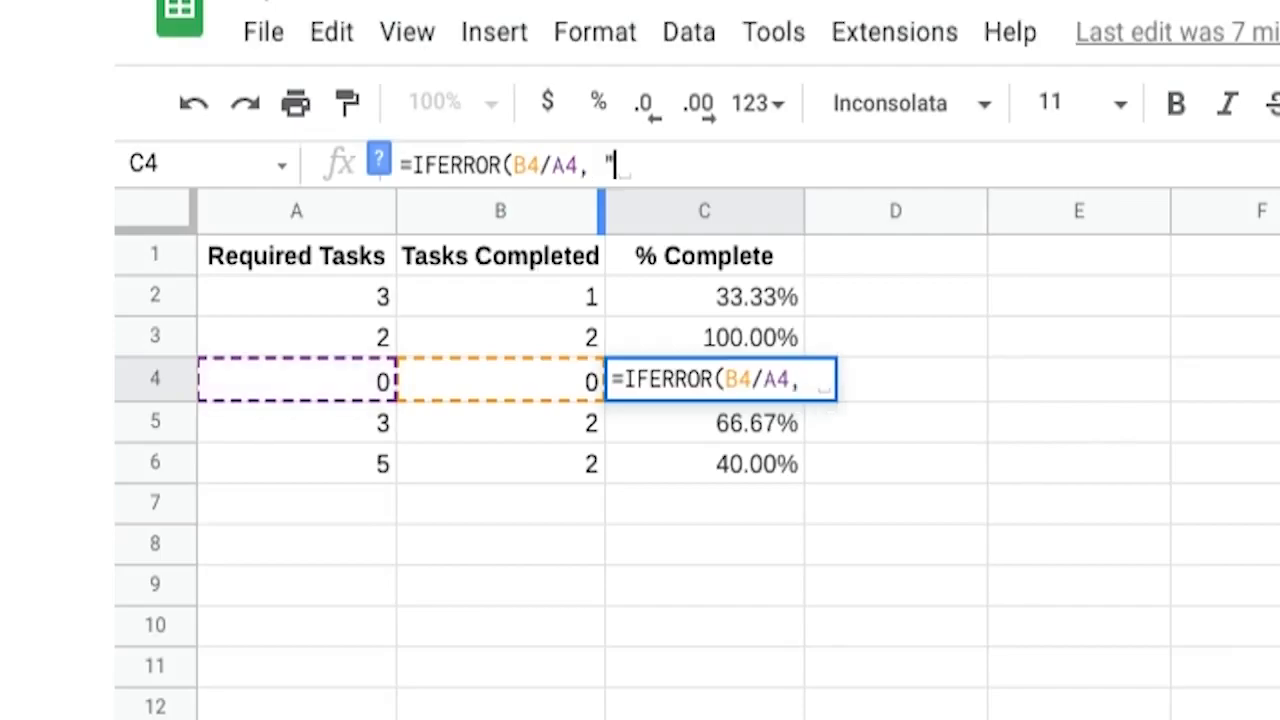
{"action": "type", "text": "ot appl"}
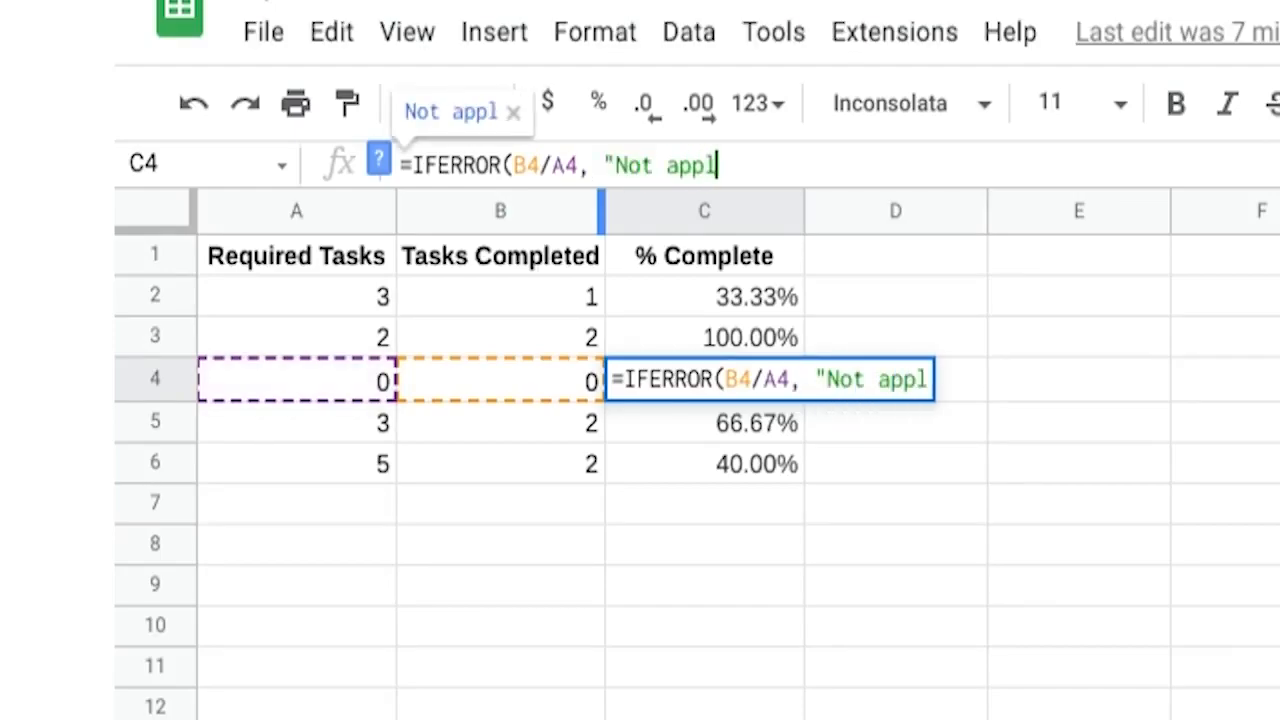
{"action": "type", "text": "icable\""}
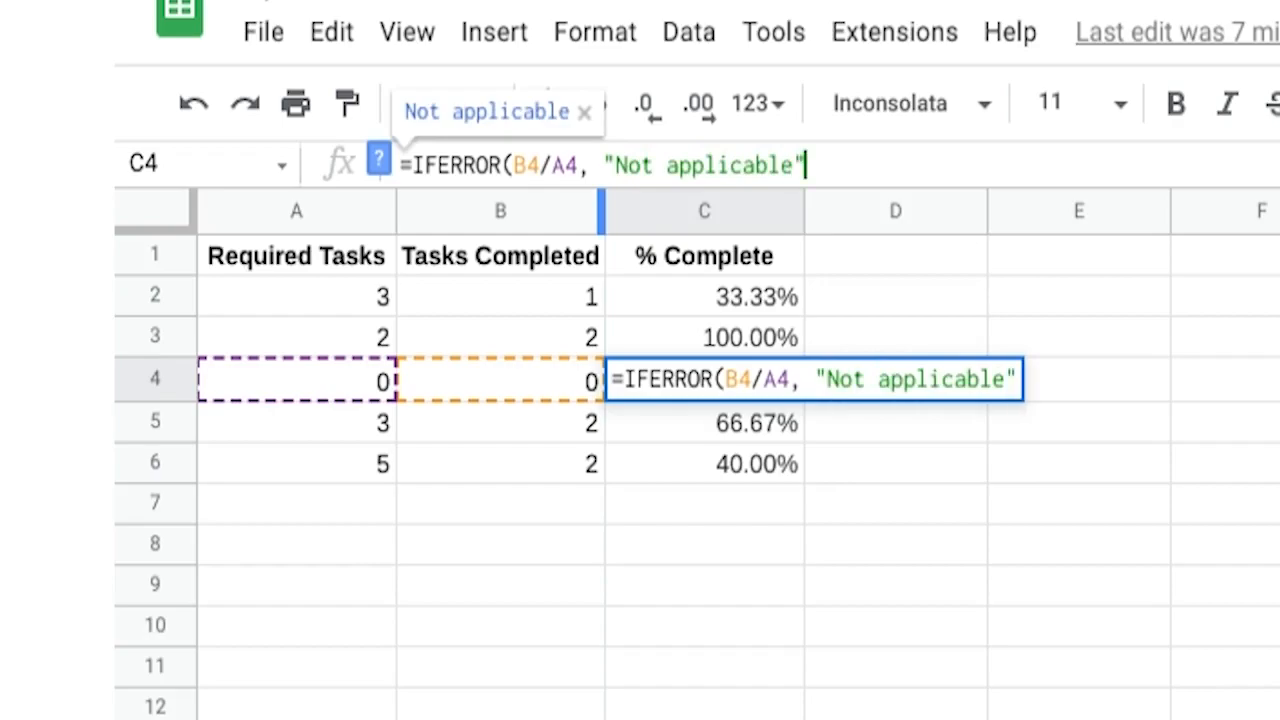
{"action": "key", "text": "Return"}
- Fill the IFERROR formula from C4 down to C6 and up to C2 across the % Complete column
{"action": "left_click", "coordinate": [795, 385]}
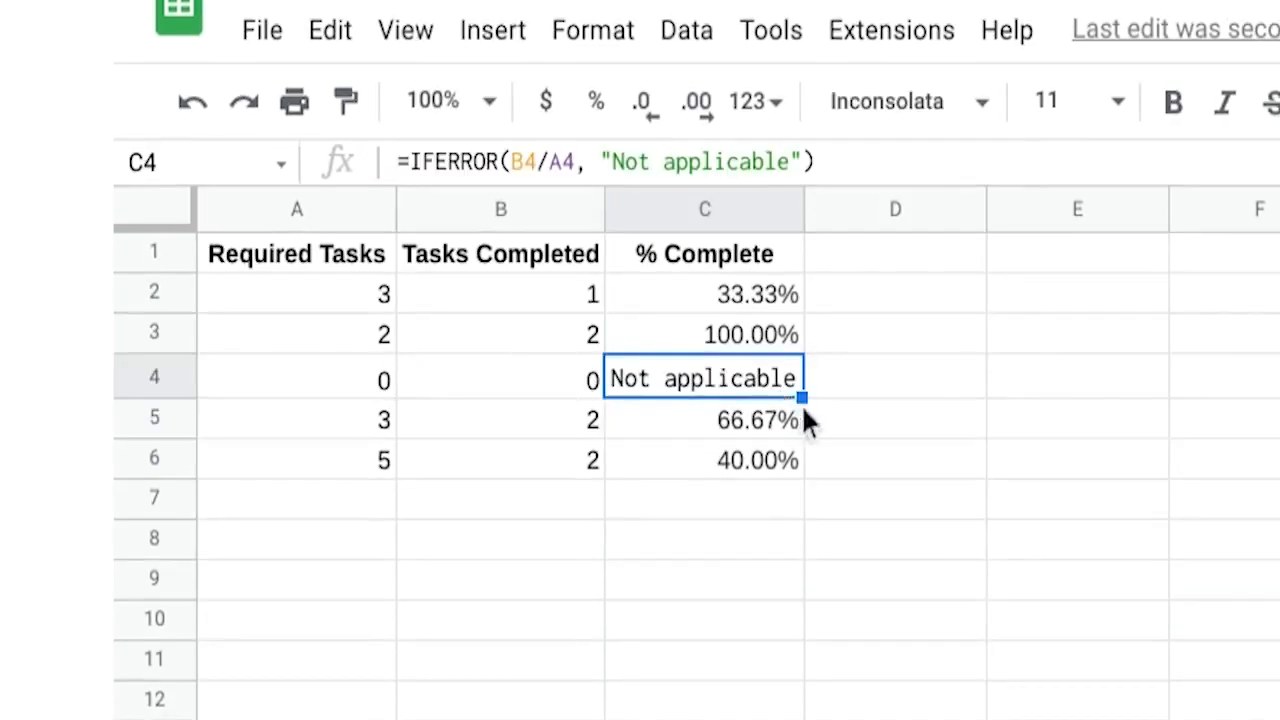
{"action": "left_click_drag", "start_coordinate": [805, 398], "coordinate": [810, 466]}
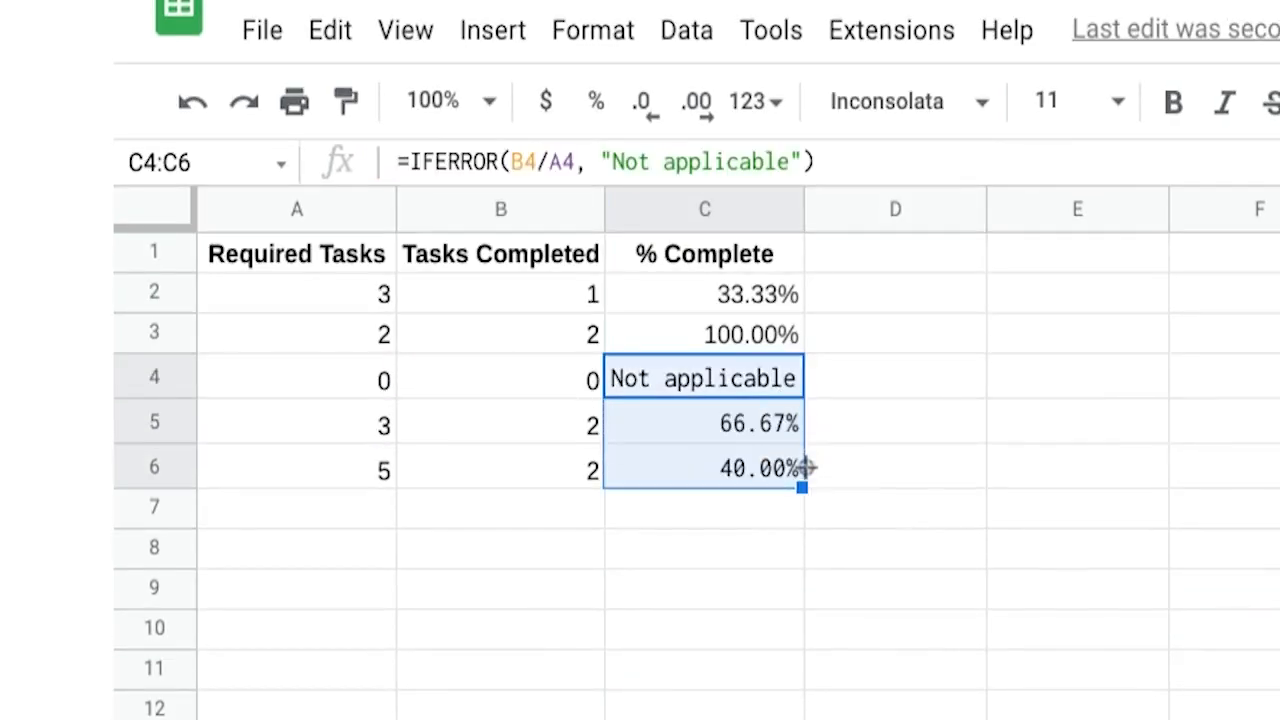
{"action": "left_click", "coordinate": [782, 381]}
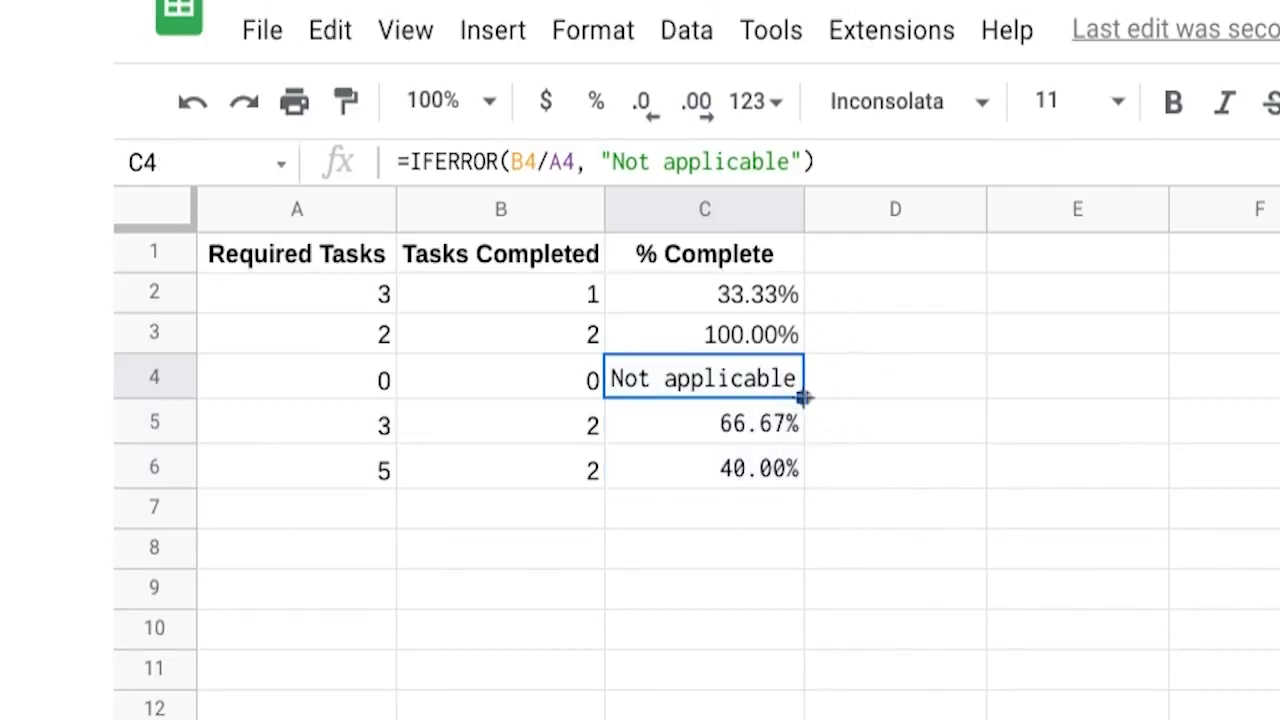
{"action": "left_click_drag", "start_coordinate": [802, 397], "coordinate": [792, 299]}
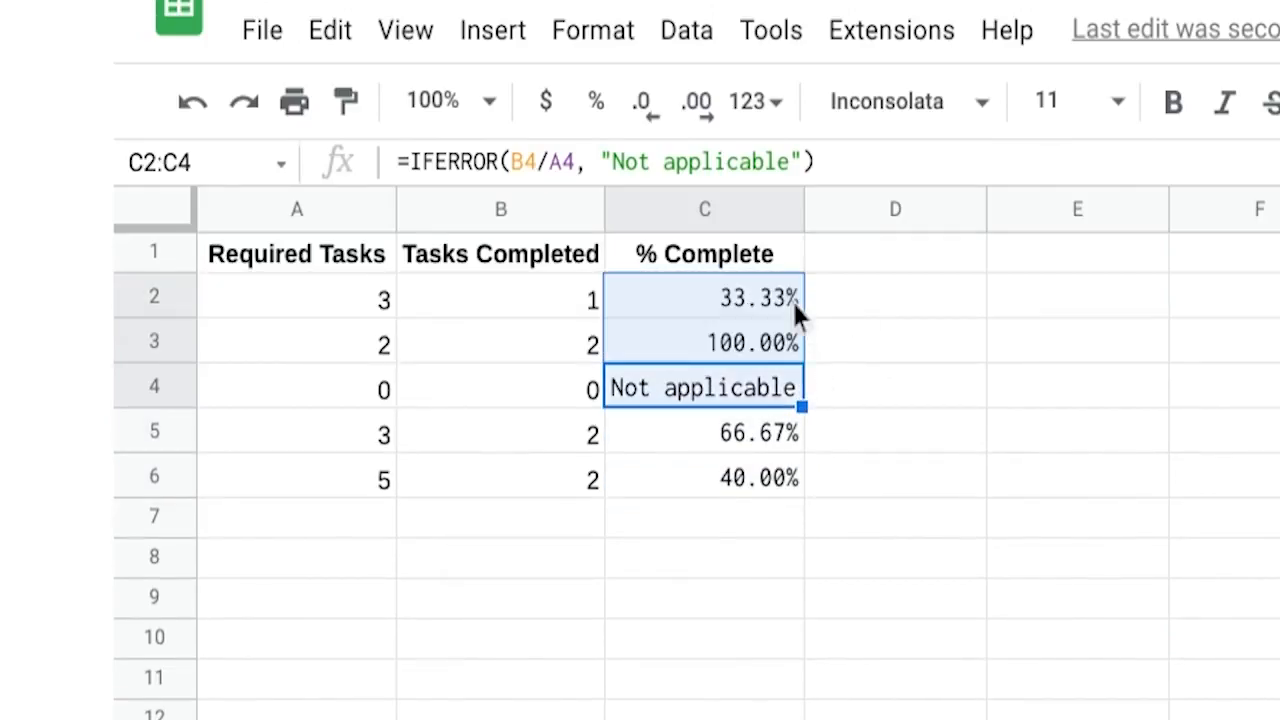
{"action": "left_click", "coordinate": [771, 296]}
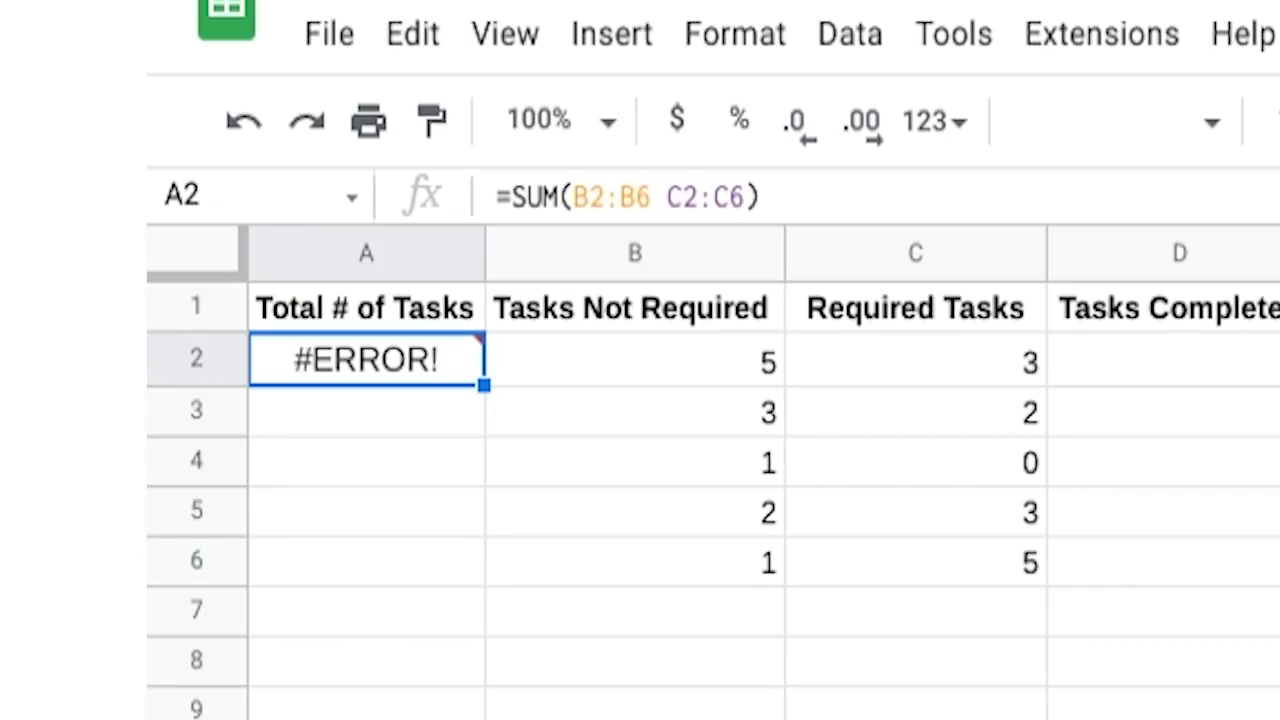
- Fix A2's SUM formula by adding a comma between B2:B6 and C2:C6
{"action": "mouse_move", "coordinate": [405, 368]}
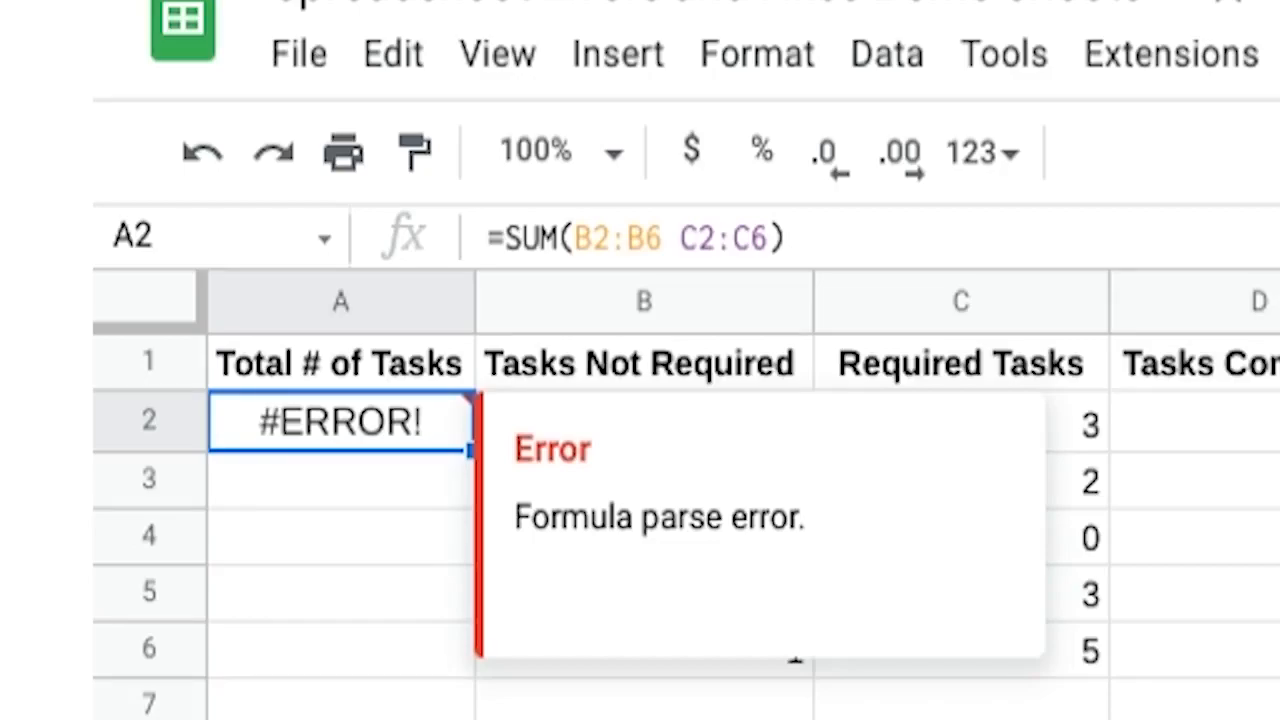
{"action": "left_click", "coordinate": [666, 238]}
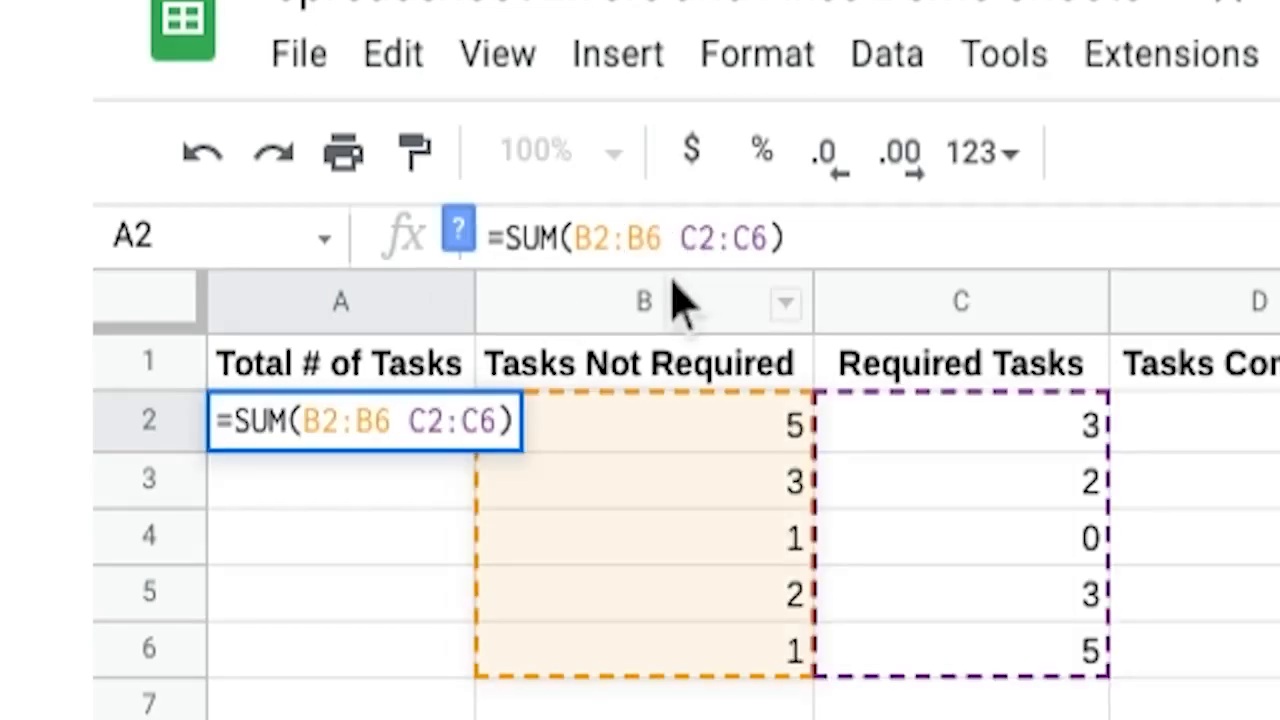
{"action": "type", "text": ","}
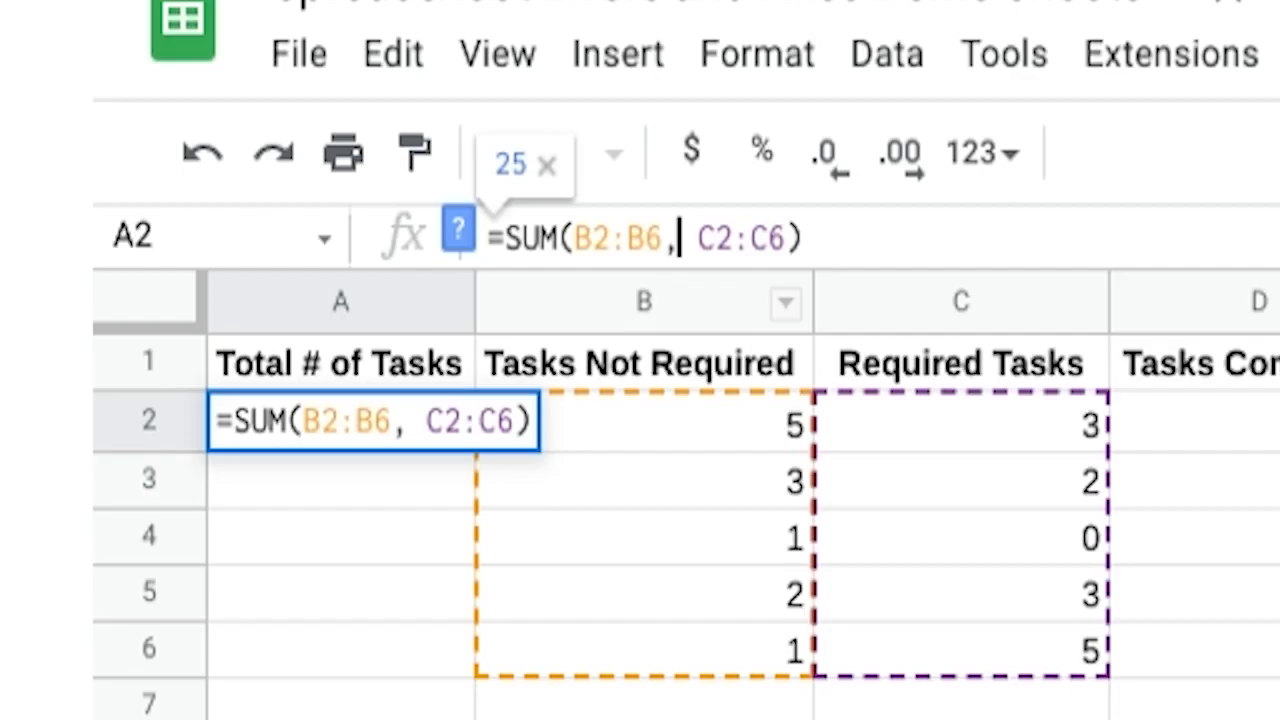
{"action": "key", "text": "Return"}
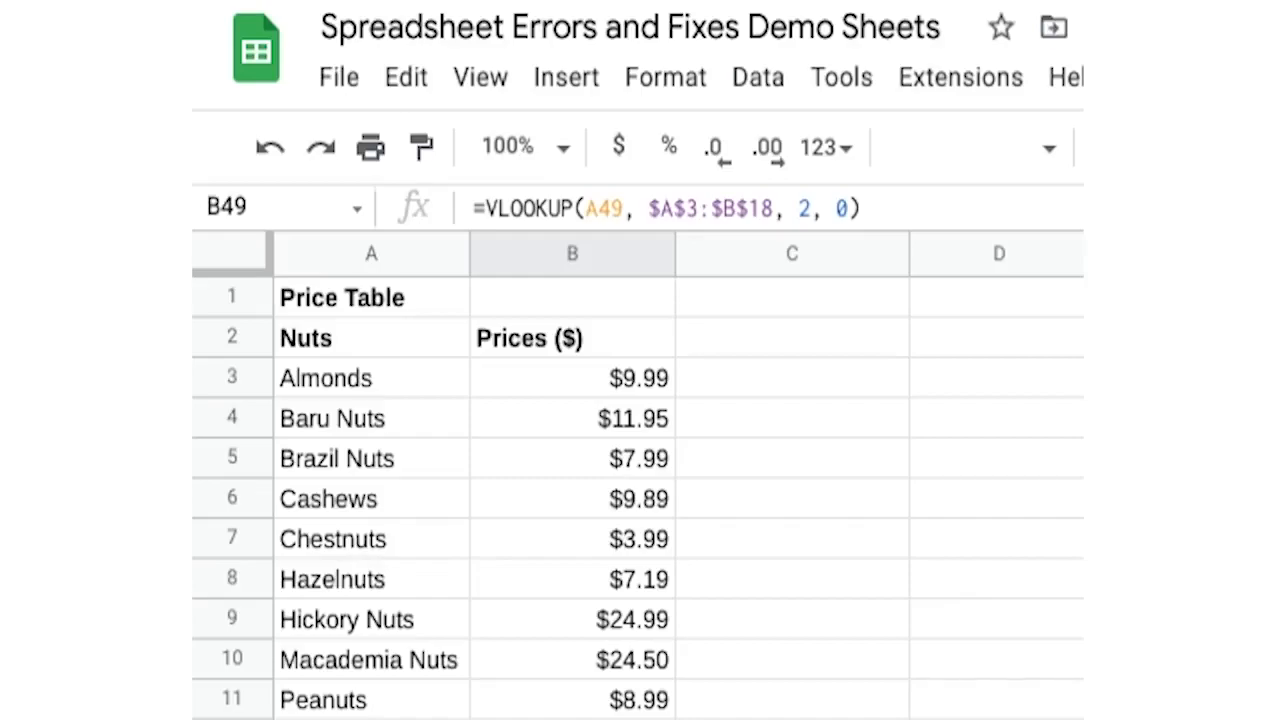
- Correct the Store #60 item in A49 from Almond to Almonds so the VLOOKUP finds it
{"action": "scroll", "coordinate": [614, 541], "scroll_direction": "down", "scroll_amount": 10}
{"action": "mouse_move", "coordinate": [645, 133]}
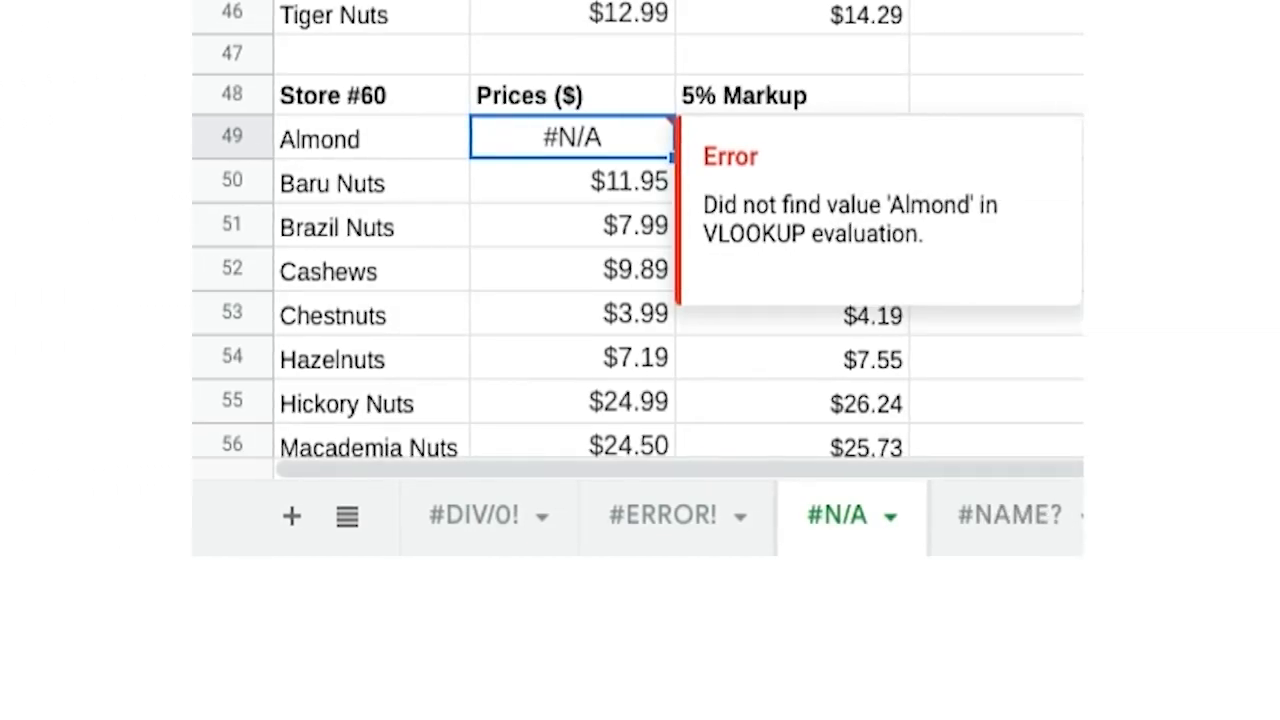
{"action": "double_click", "coordinate": [389, 141]}
{"action": "type", "text": "s"}
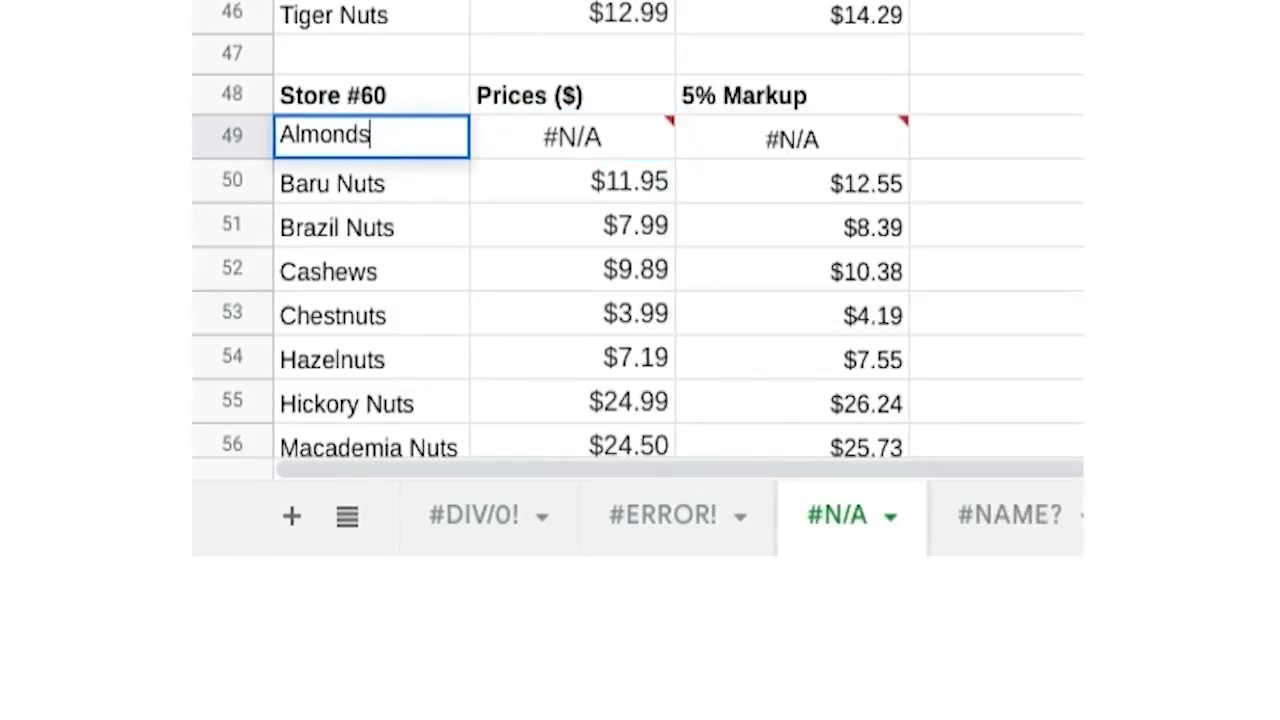
{"action": "key", "text": "Return"}
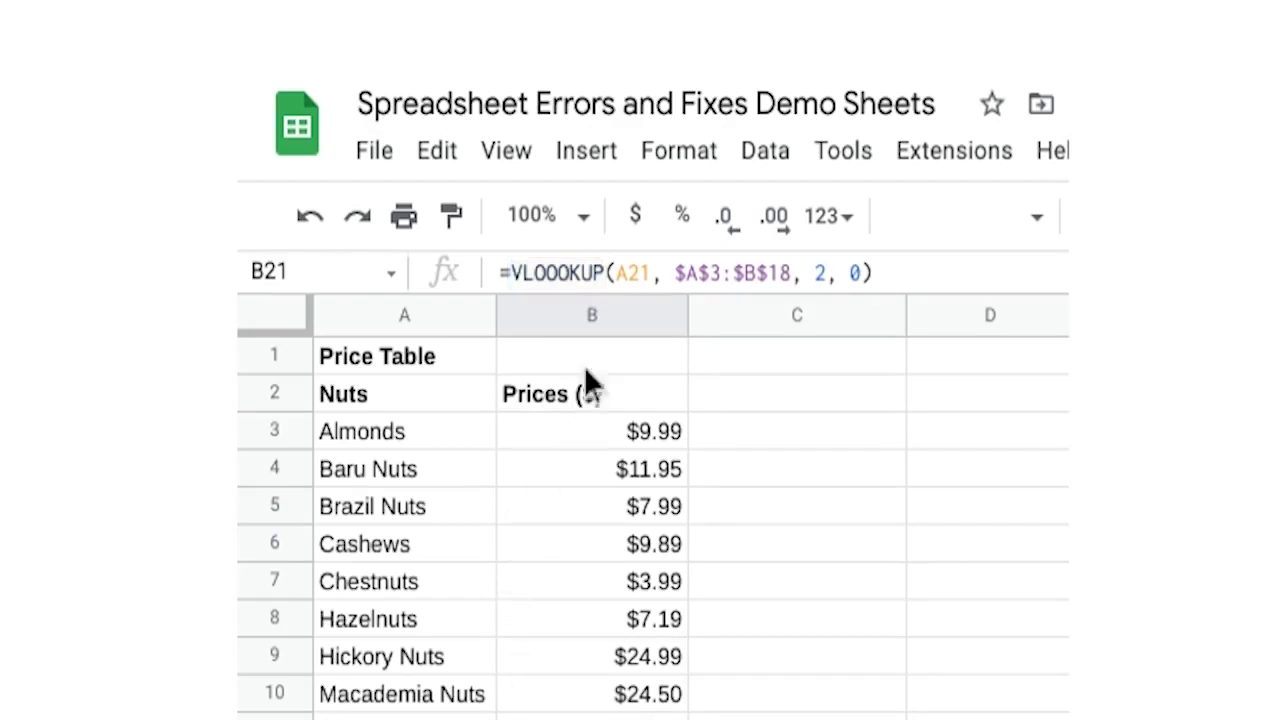
- Fix the misspelled VLOOOKUP to VLOOKUP in B21's formula
{"action": "left_click", "coordinate": [557, 272]}
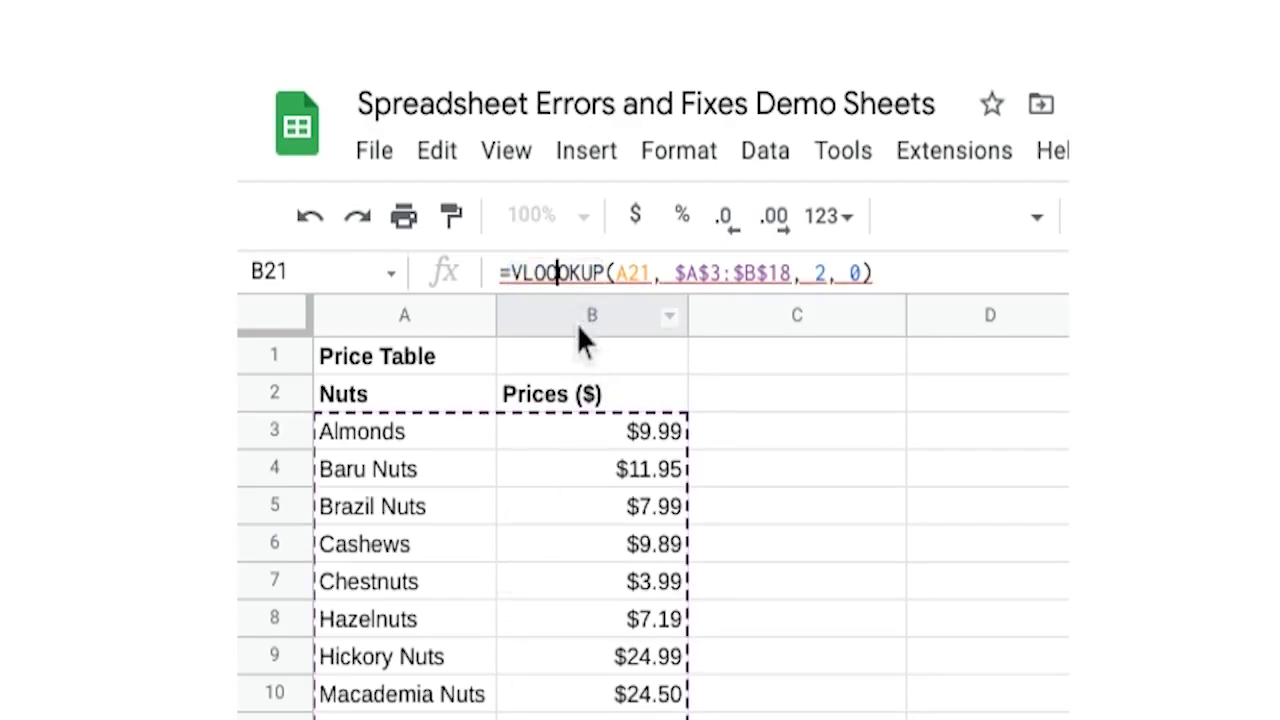
{"action": "key", "text": "BackSpace"}
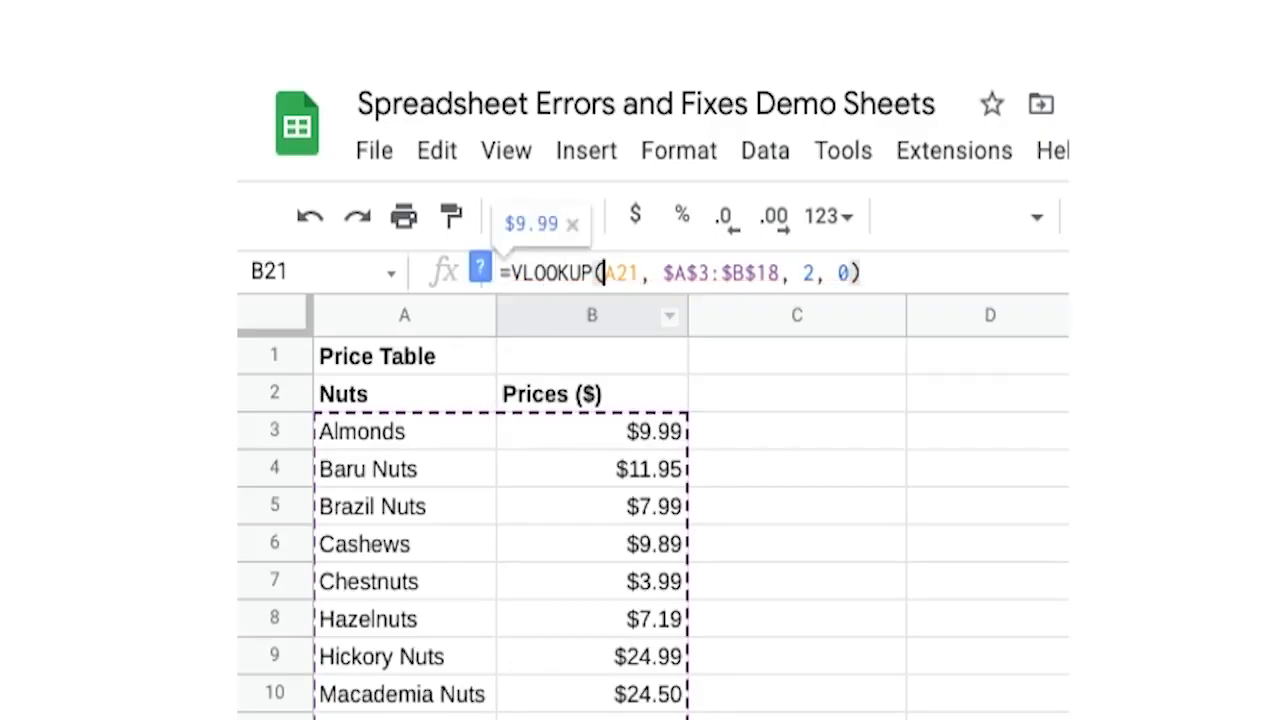
{"action": "left_click", "coordinate": [903, 114]}
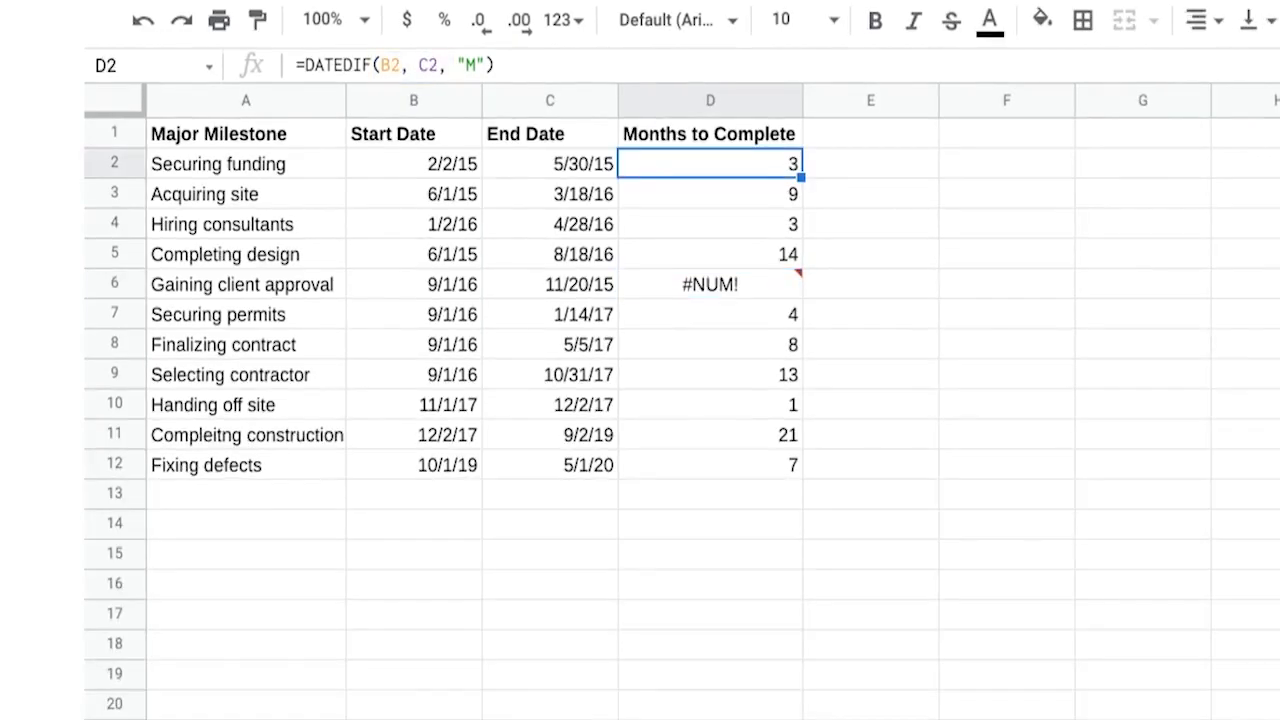
- Swap the date references in D6's formula so it reads =DATEDIF(C6, B6, "M")
{"action": "left_click", "coordinate": [520, 68]}
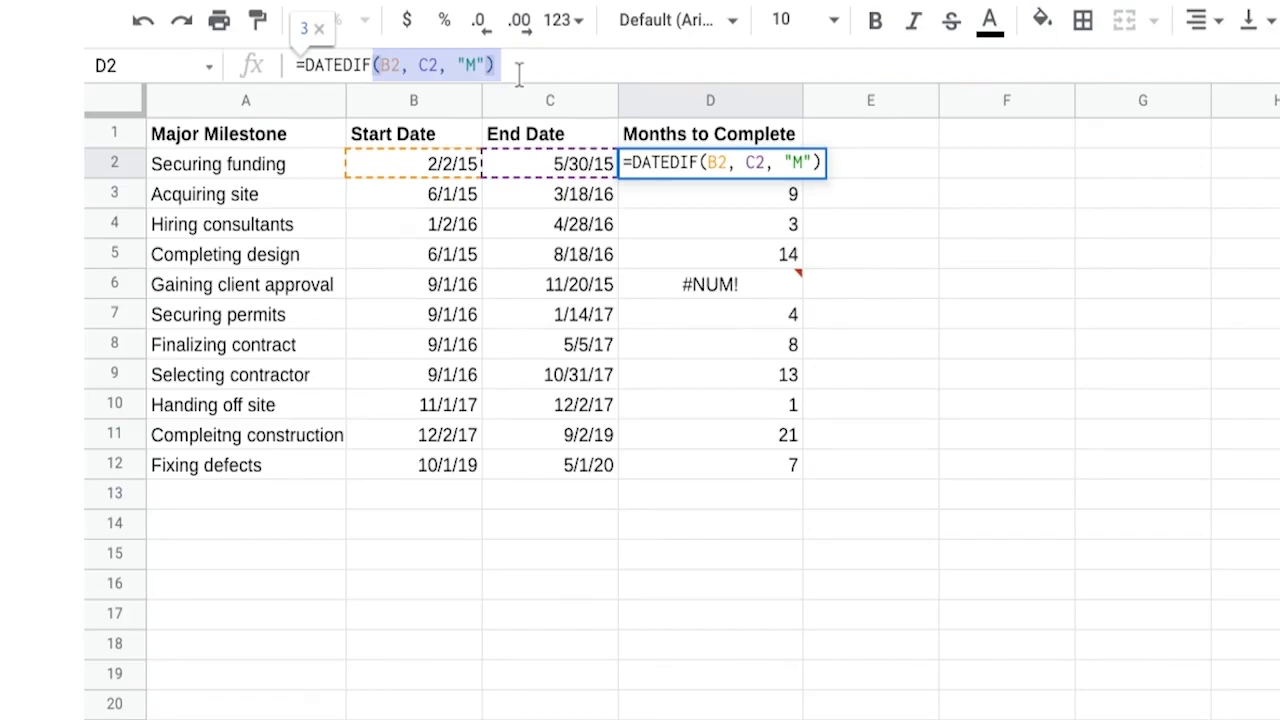
{"action": "left_click", "coordinate": [477, 67]}
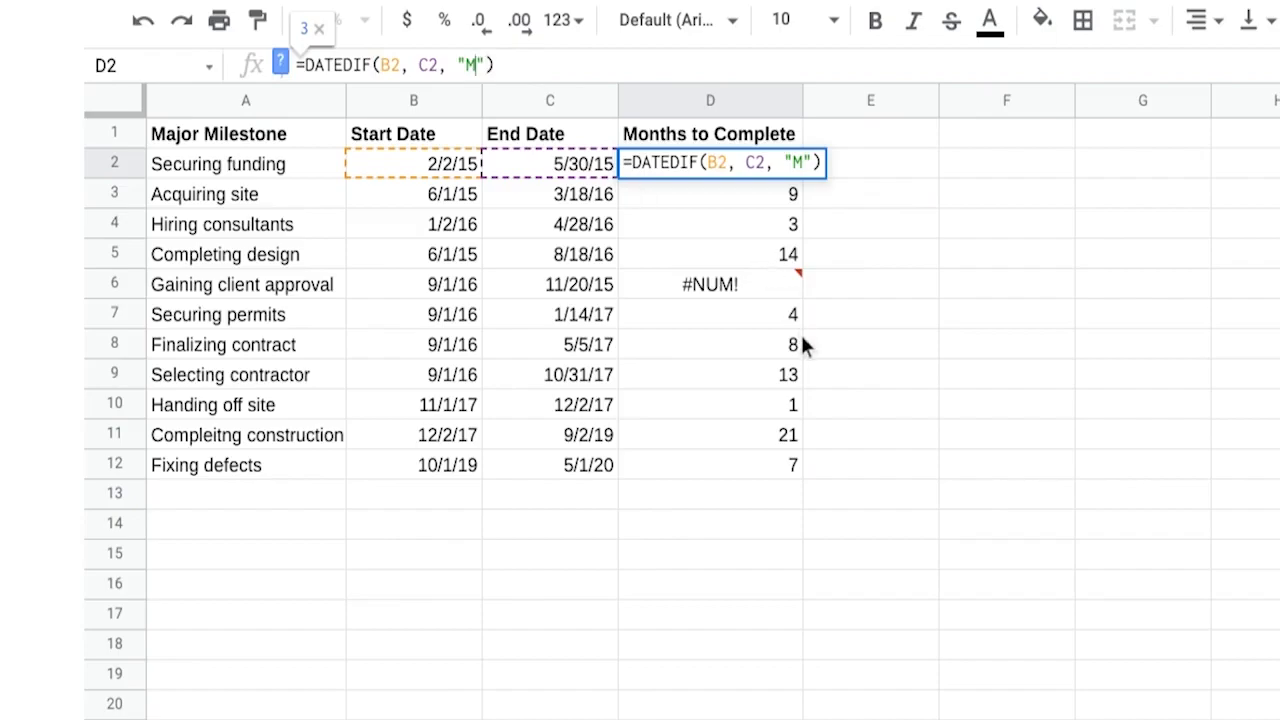
{"action": "left_click", "coordinate": [768, 296]}
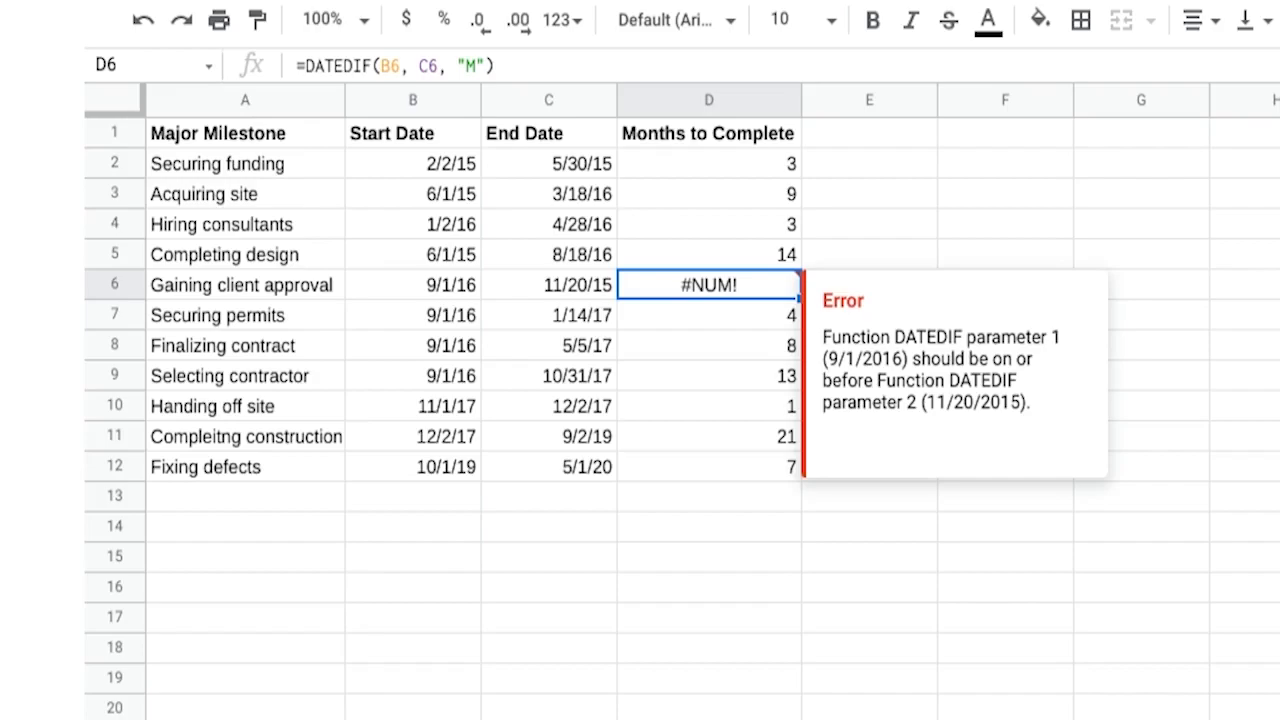
{"action": "left_click", "coordinate": [389, 65]}
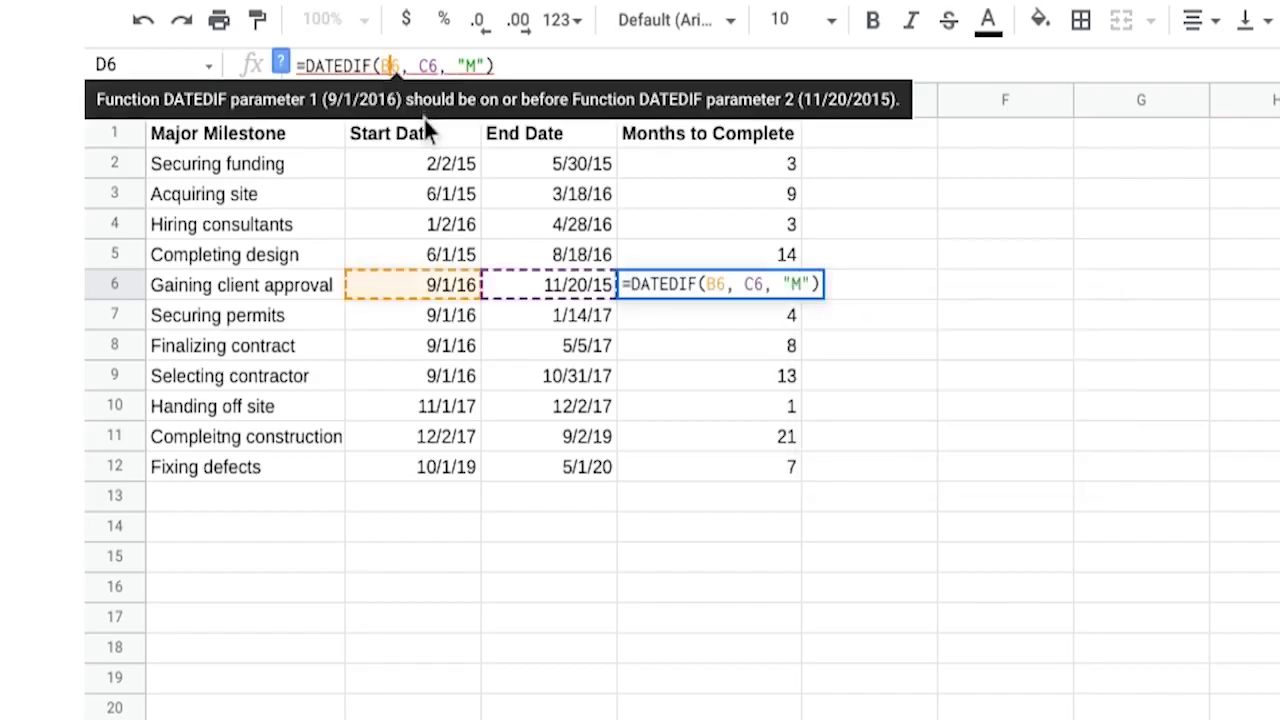
{"action": "key", "text": "BackSpace"}
{"action": "key", "text": "Delete"}
{"action": "type", "text": "C6"}
{"action": "key", "text": "Right"}
{"action": "key", "text": "Right"}
{"action": "key", "text": "Right"}
{"action": "key", "text": "BackSpace"}
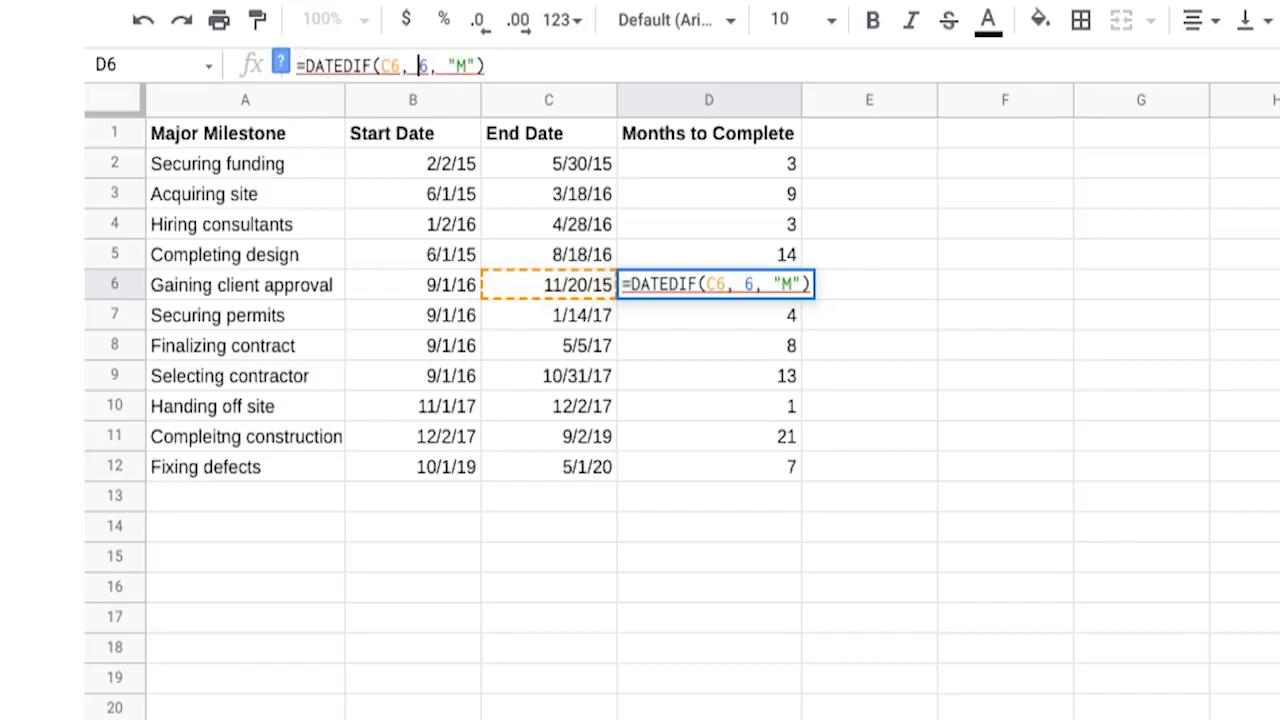
{"action": "type", "text": "B"}
{"action": "key", "text": "Return"}
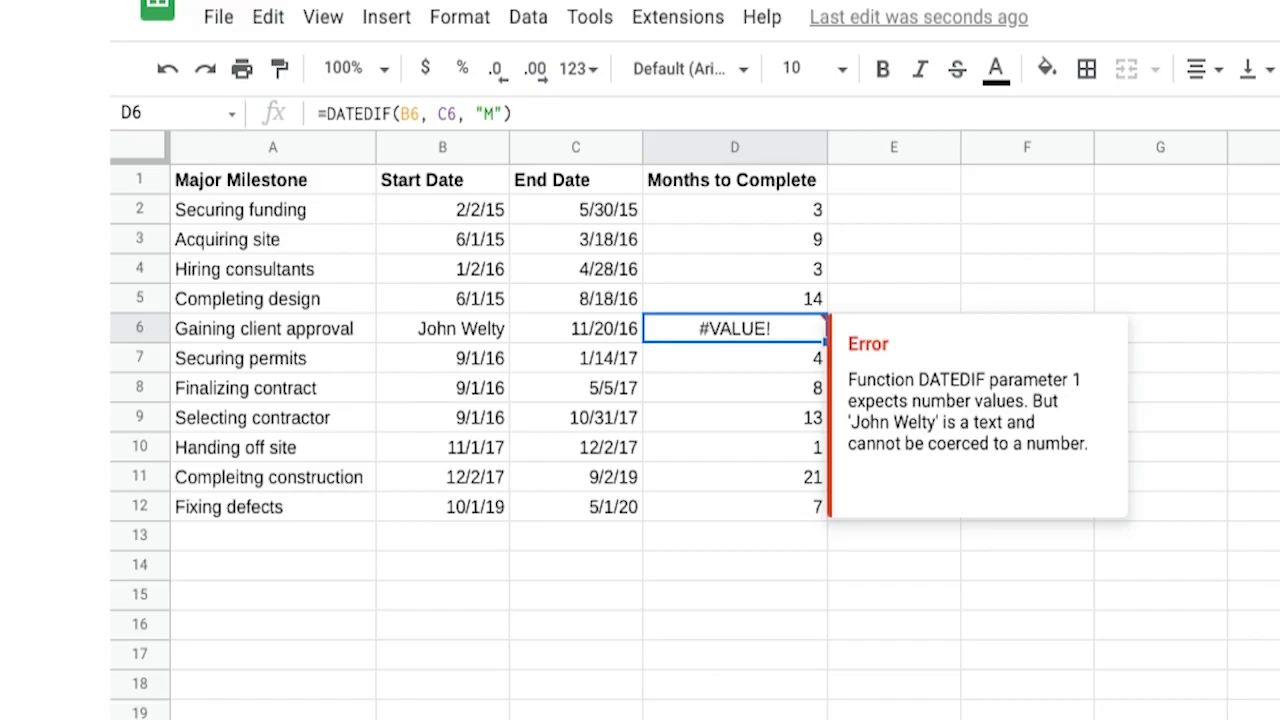
- Replace the text in the Start Date cell B6 with the date 9/1/16
{"action": "left_click", "coordinate": [452, 336]}
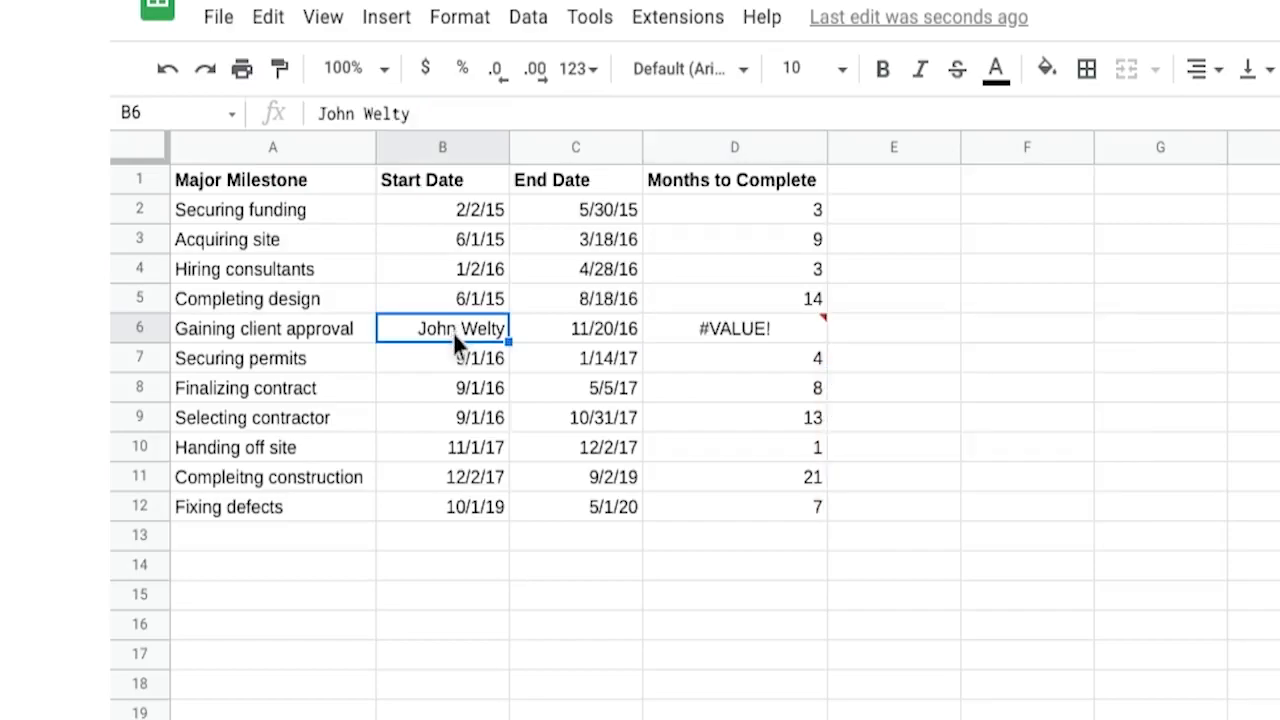
{"action": "type", "text": "9/"}
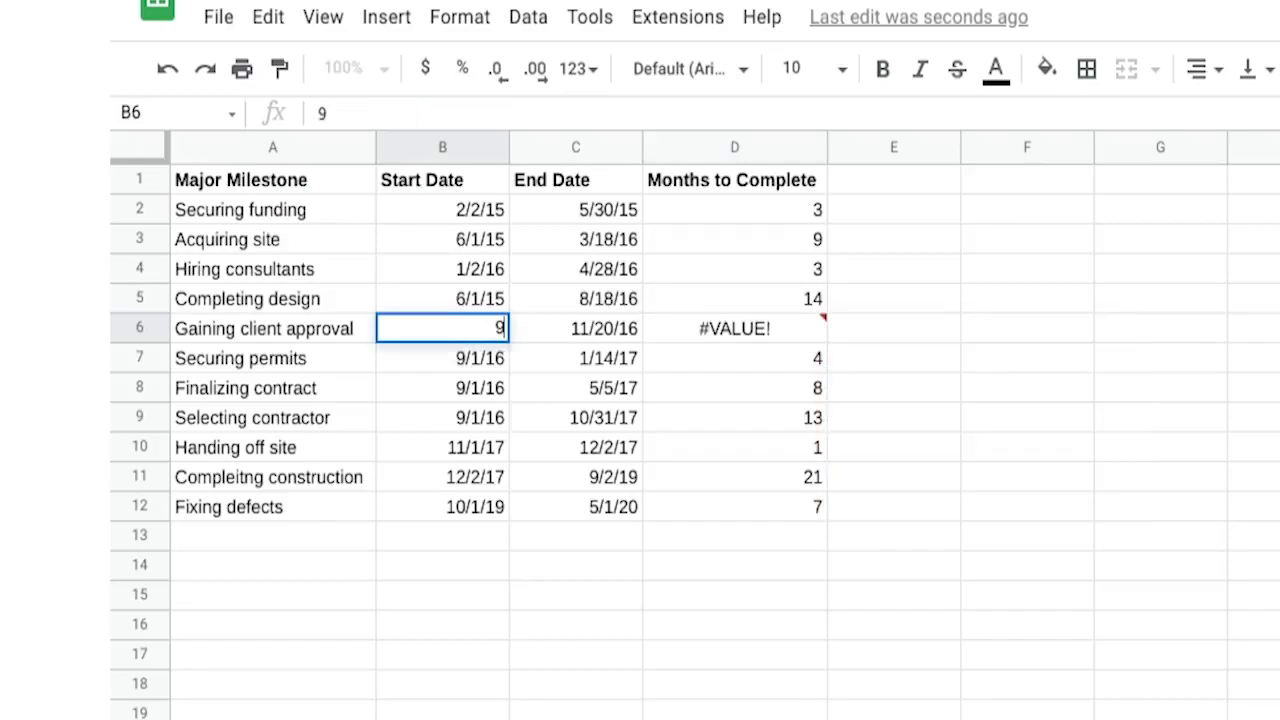
{"action": "type", "text": "1/16"}
{"action": "key", "text": "Return"}
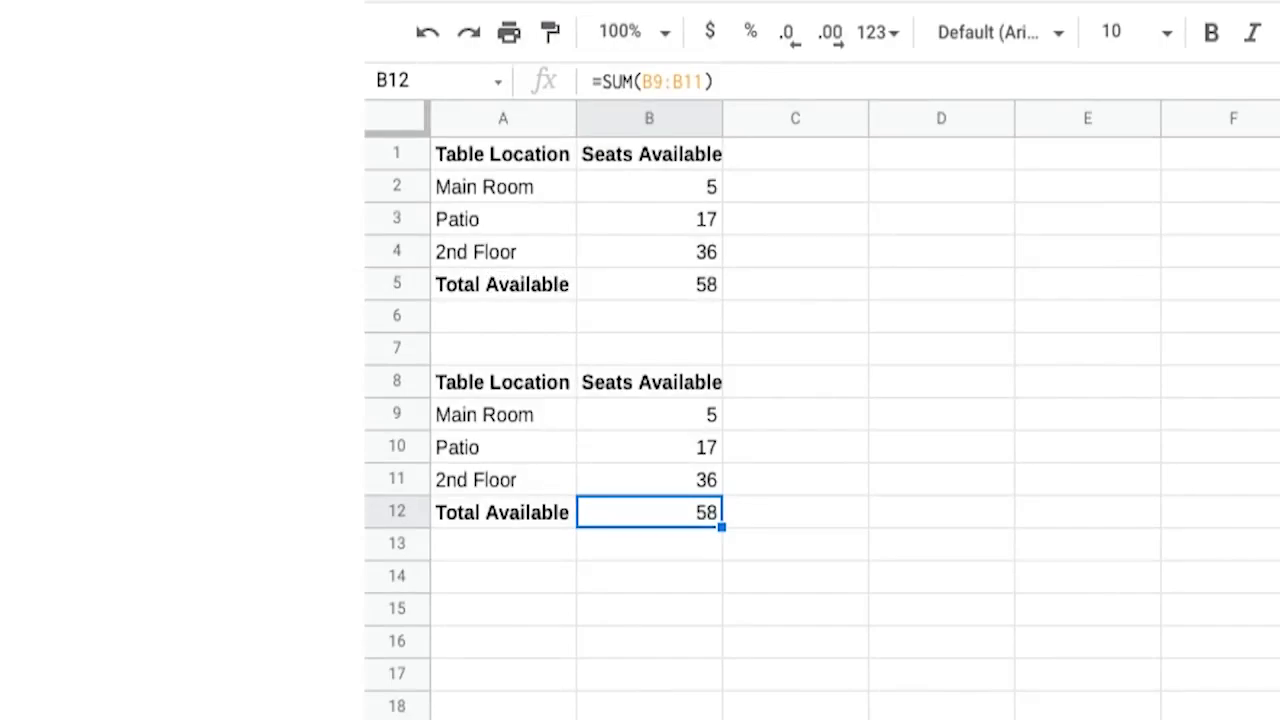
- Delete row 4, the 2nd Floor row, from the upper seating table
{"action": "left_click", "coordinate": [398, 255]}
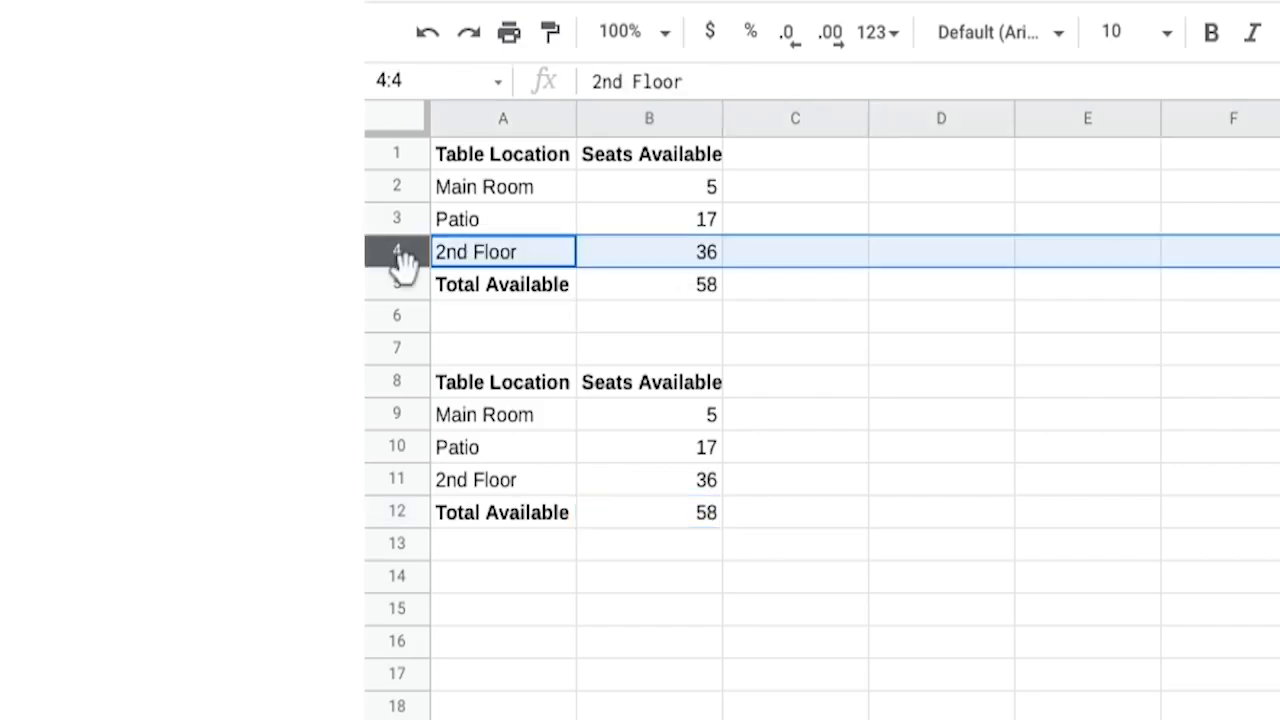
{"action": "right_click", "coordinate": [400, 254]}
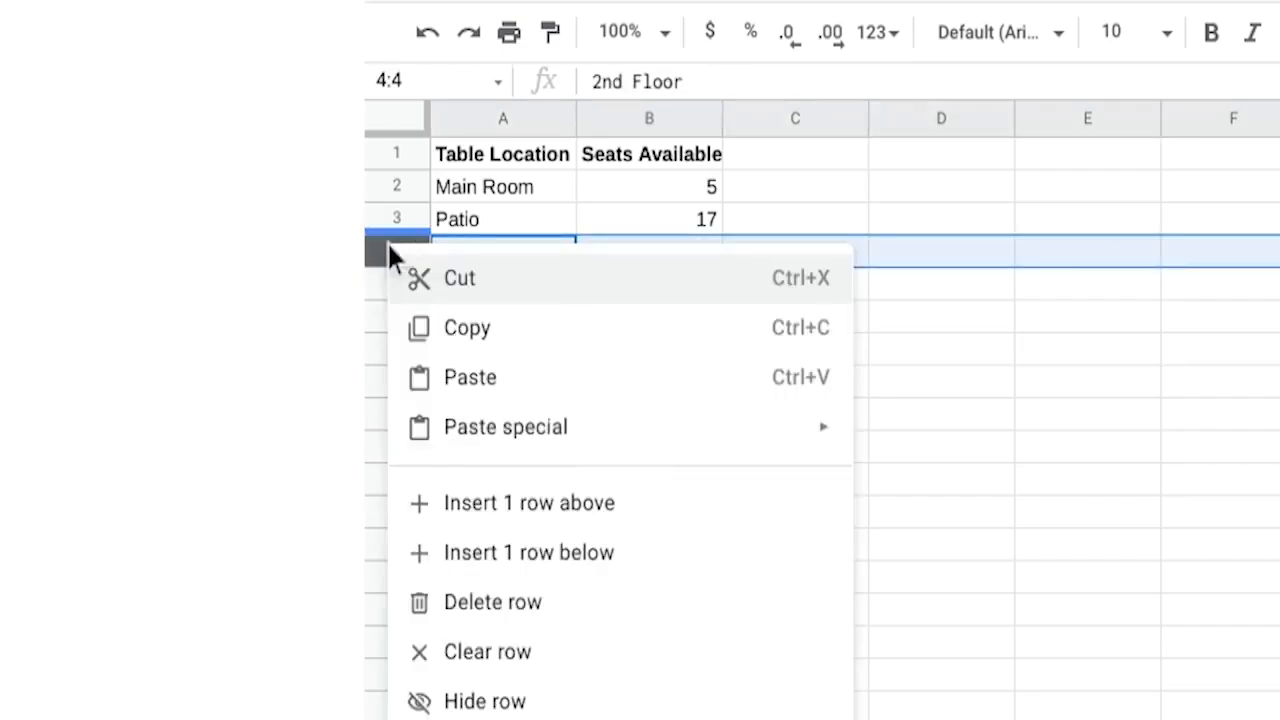
{"action": "left_click", "coordinate": [525, 601]}
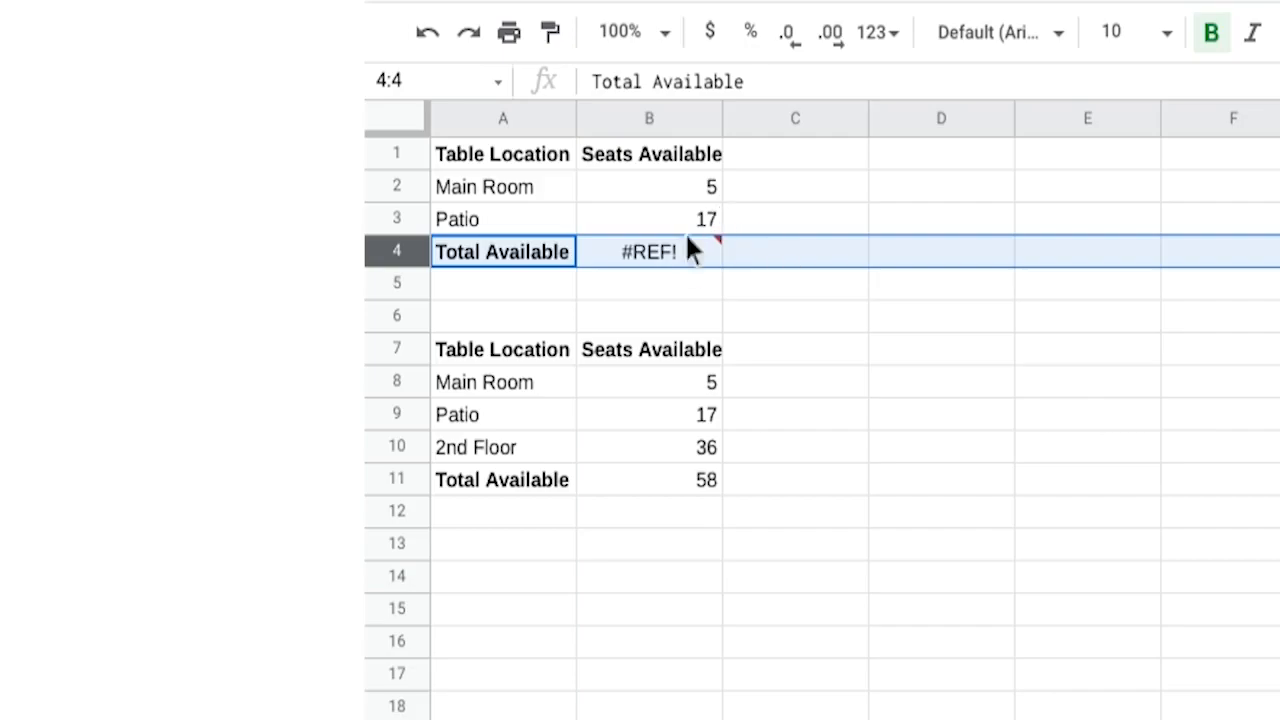
- Remove the broken +#REF! reference from B4's formula so it reads =B2+B3
{"action": "left_click", "coordinate": [648, 247]}
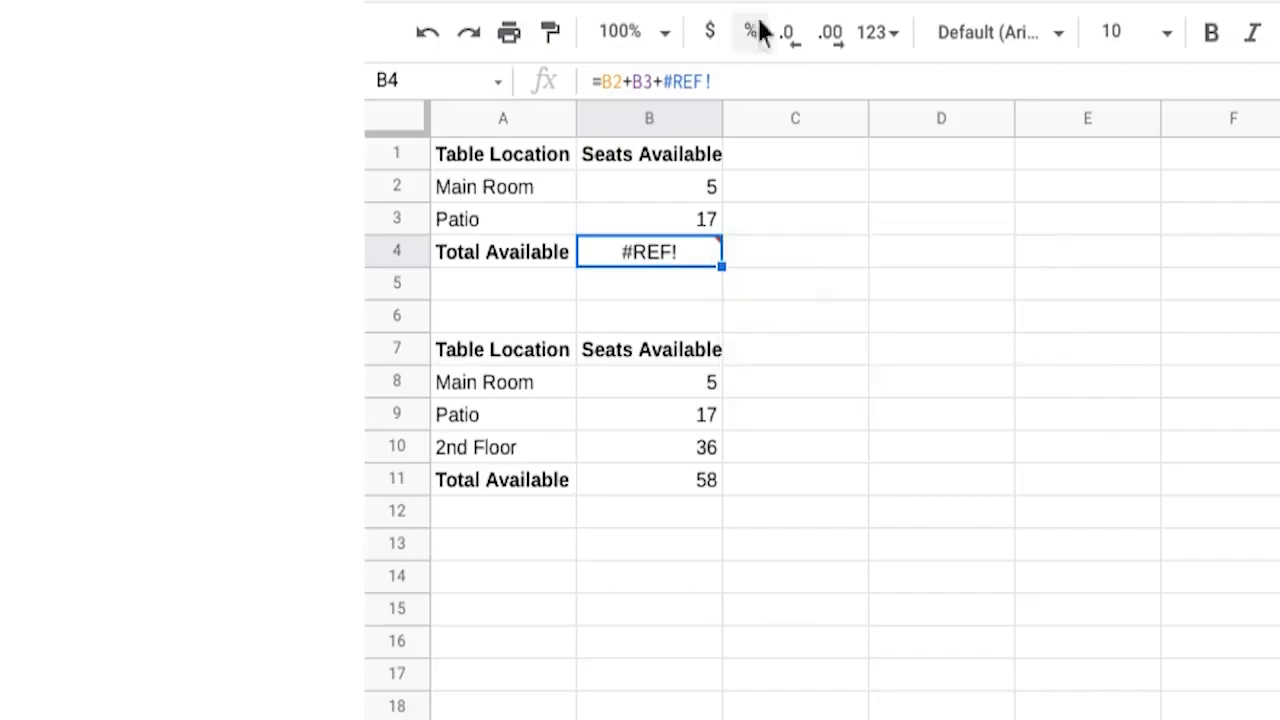
{"action": "left_click", "coordinate": [742, 80]}
{"action": "key", "text": "BackSpace"}
{"action": "key", "text": "BackSpace"}
{"action": "key", "text": "BackSpace"}
{"action": "key", "text": "BackSpace"}
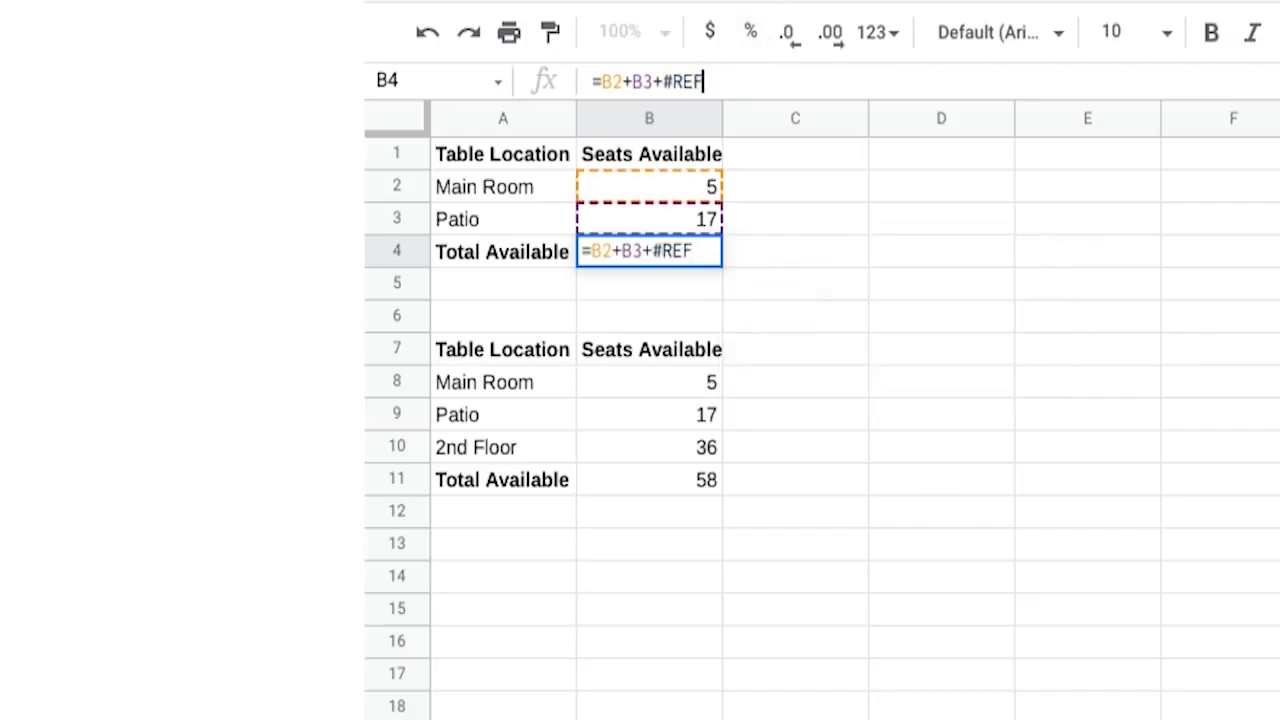
{"action": "key", "text": "BackSpace"}
{"action": "key", "text": "BackSpace"}
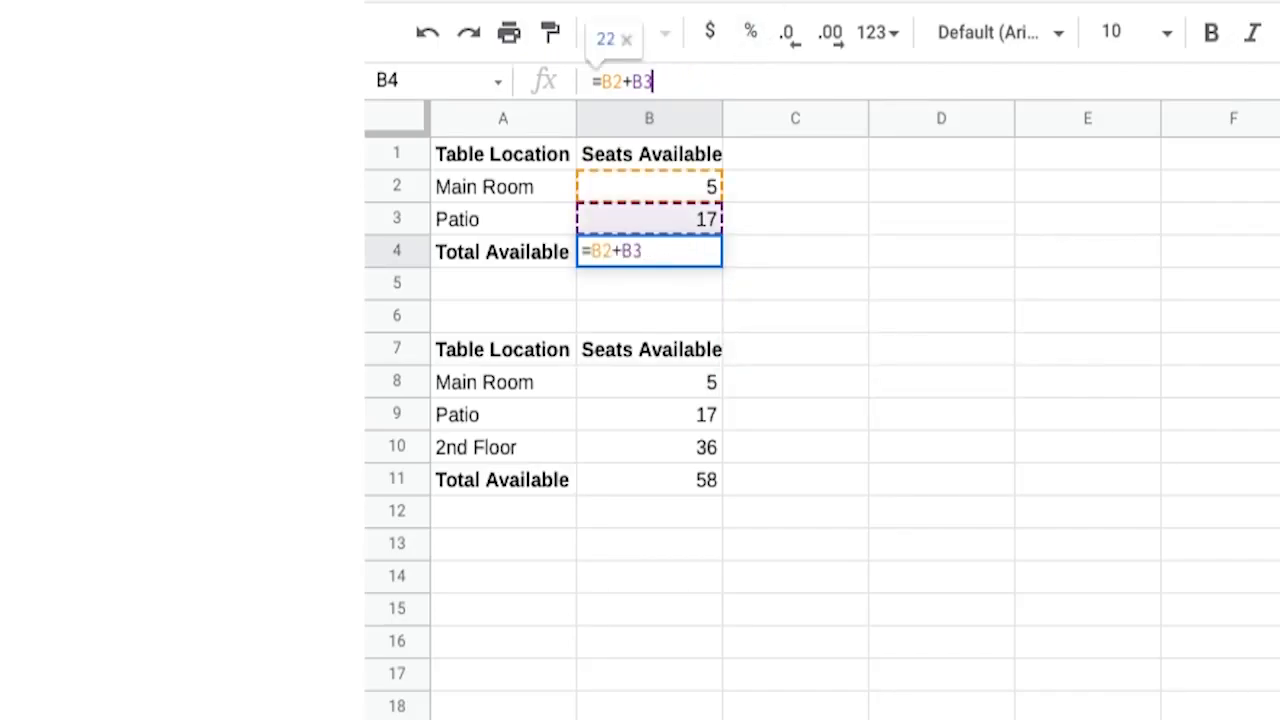
{"action": "key", "text": "Return"}
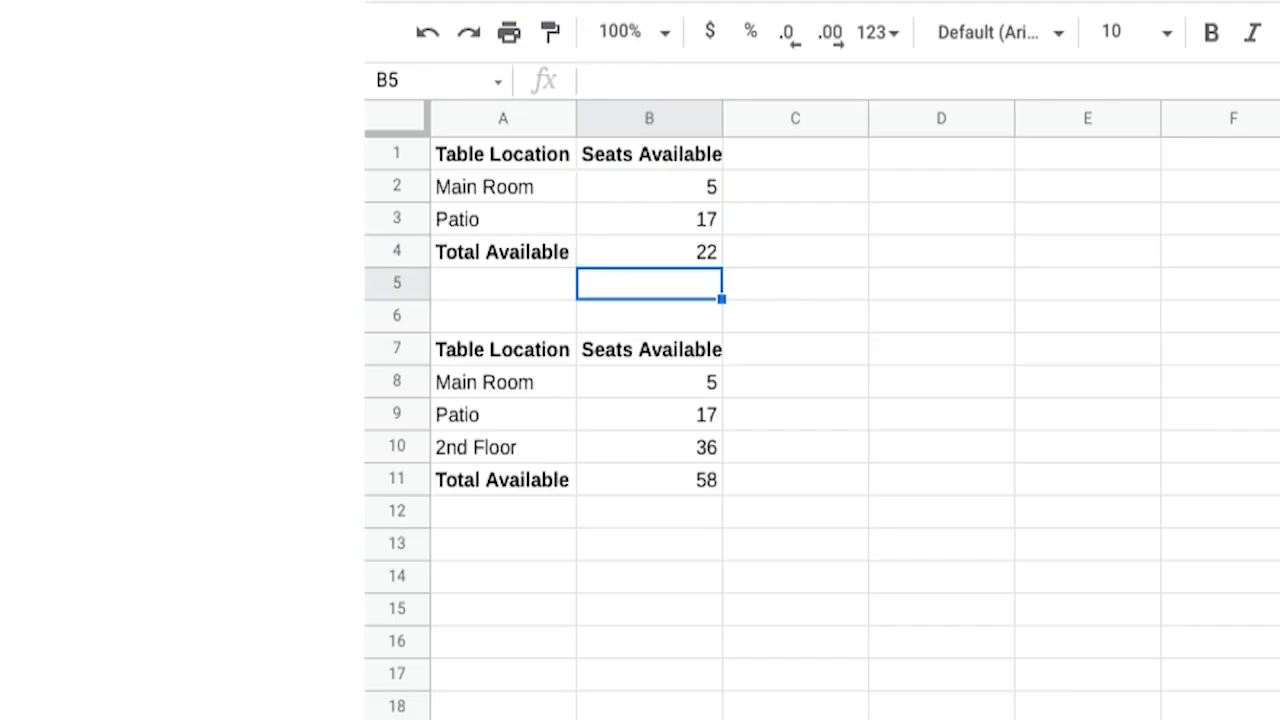
- Delete row 10, the 2nd Floor row, from the lower seating table
{"action": "left_click", "coordinate": [693, 480]}
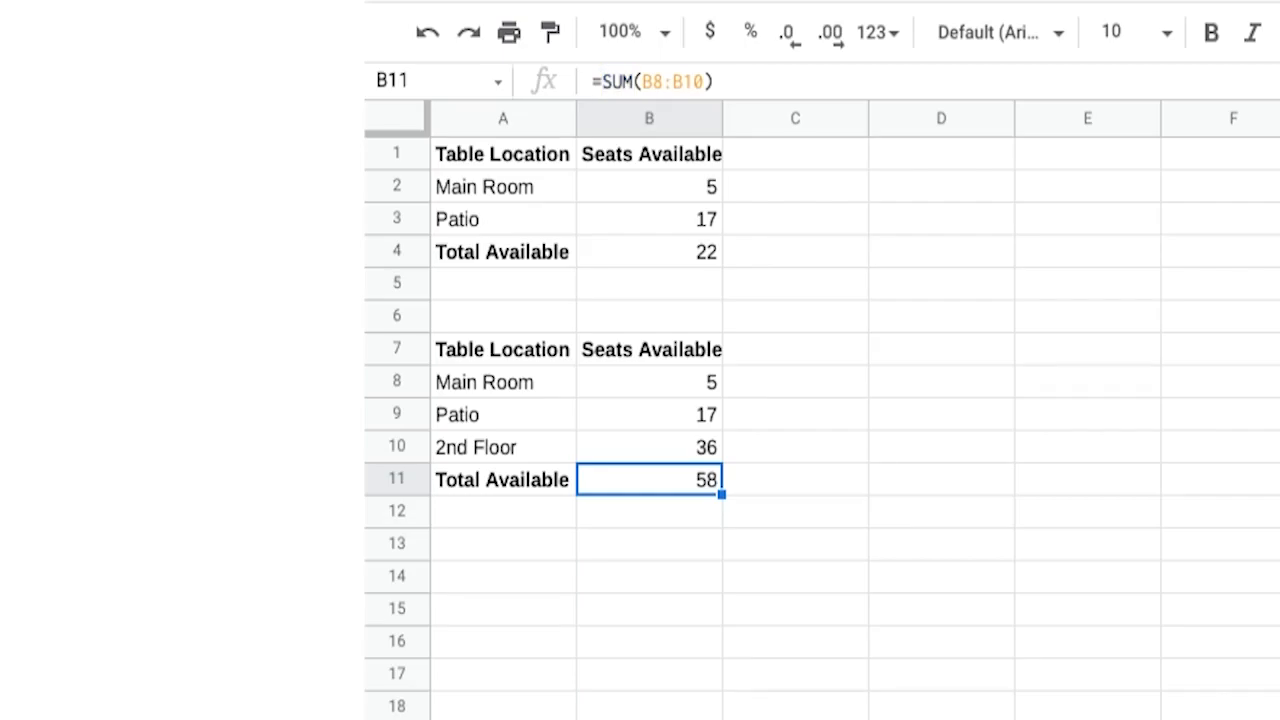
{"action": "right_click", "coordinate": [398, 447]}
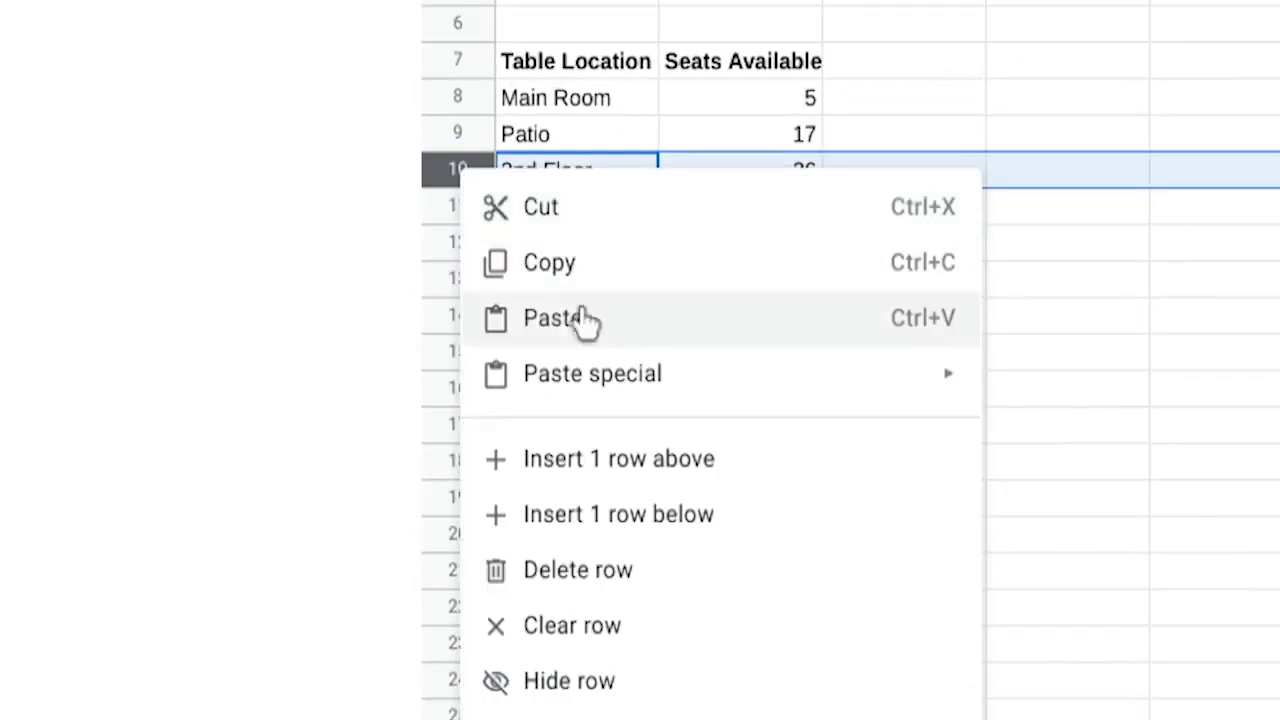
{"action": "left_click", "coordinate": [597, 570]}
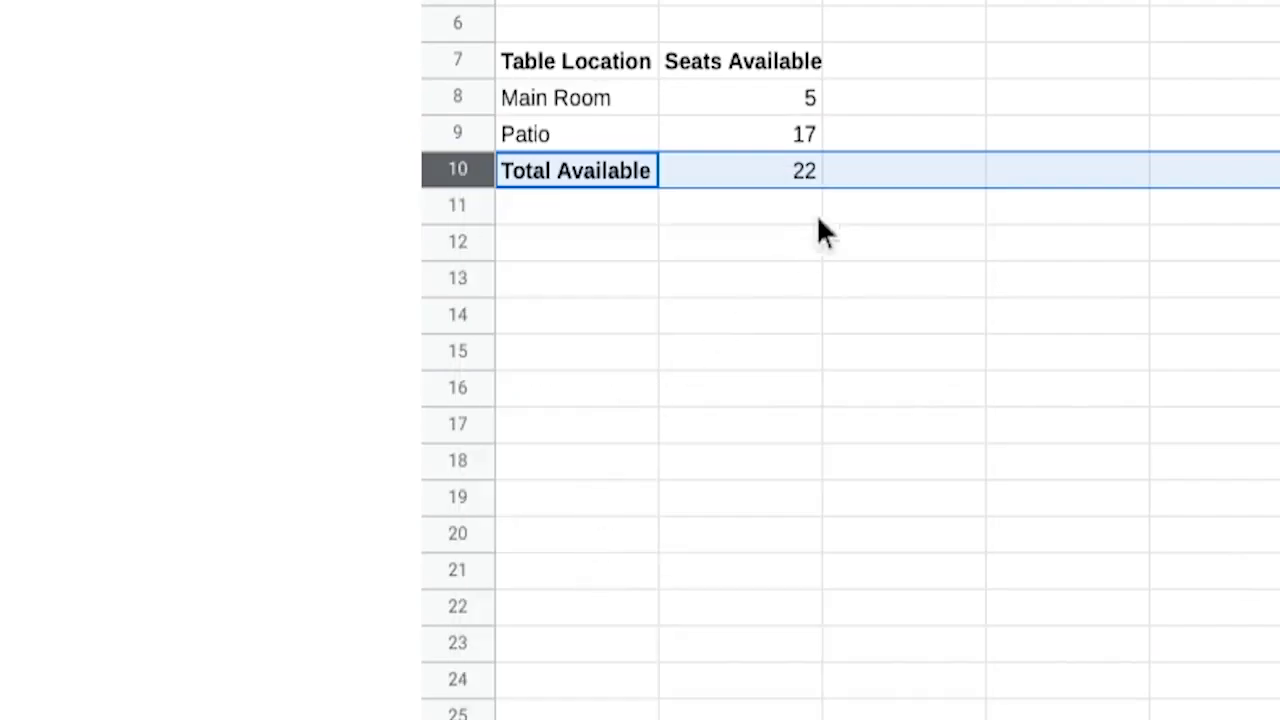